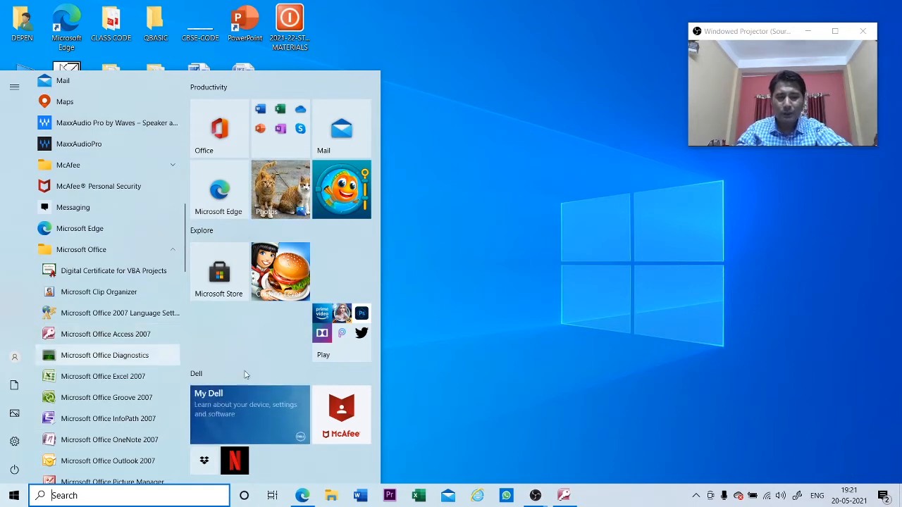
- Close the Start menu by clicking an empty area of the desktop
left_click(604, 392)
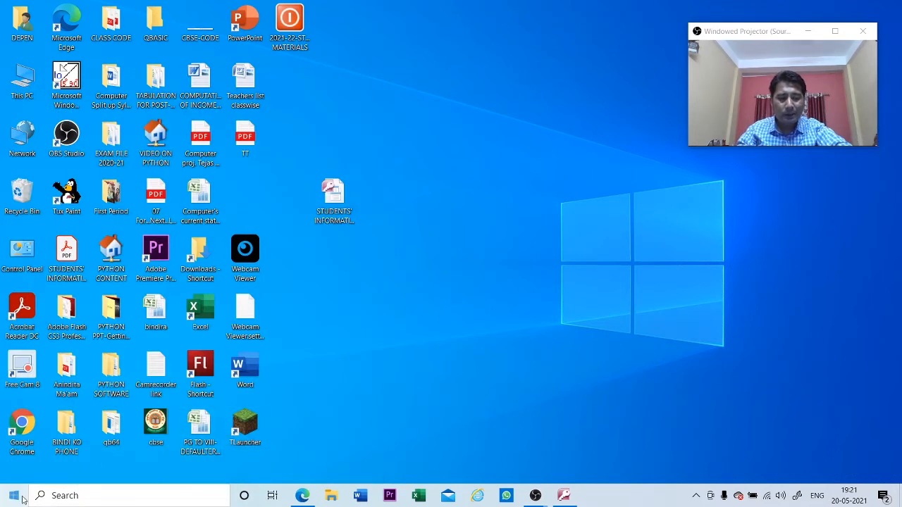
- Search for ACCESS and launch Microsoft Office Access 2007 from the results
left_click(78, 498)
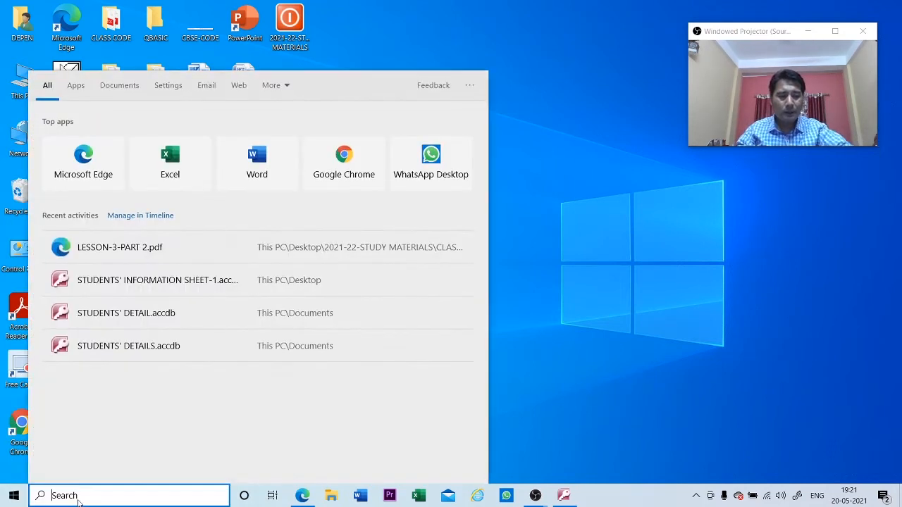
type("A")
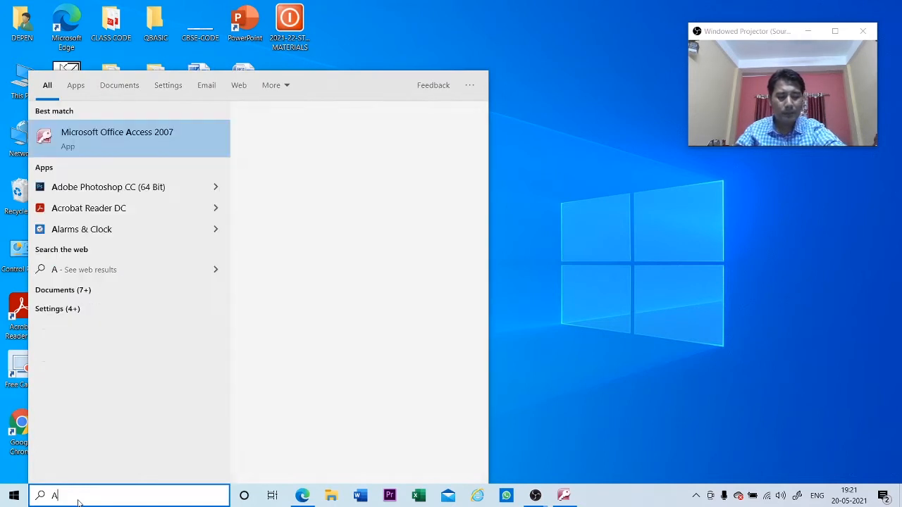
type("CCESS")
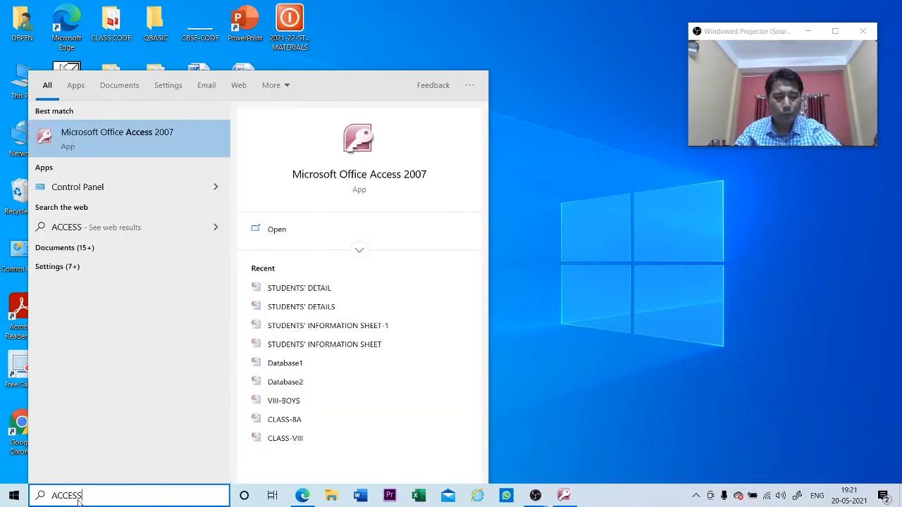
left_click(361, 143)
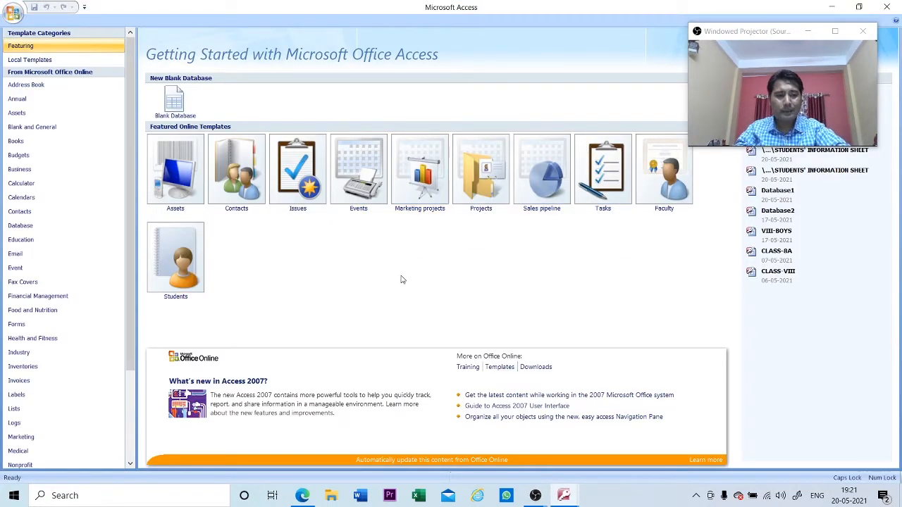
- Create a blank database, replacing Database1 with the file name STUDENTS DETAILS
left_click(174, 106)
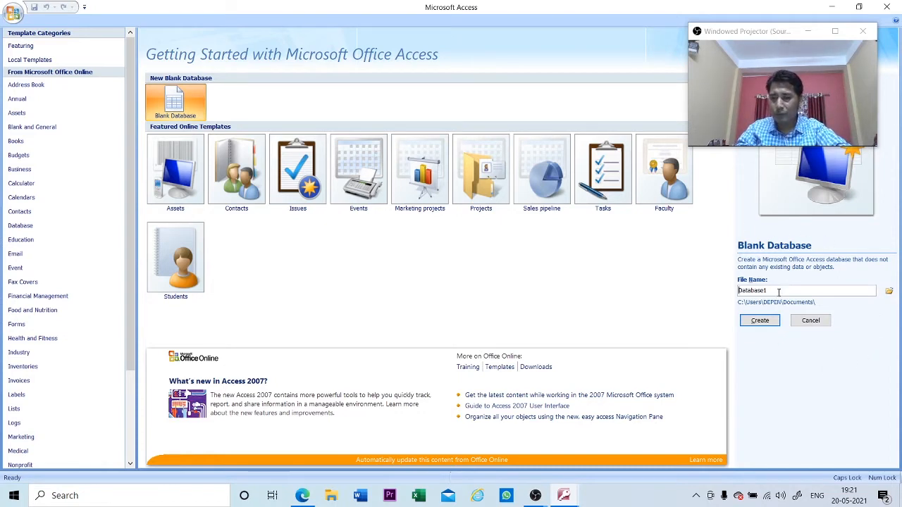
left_click_drag(779, 291, 739, 294)
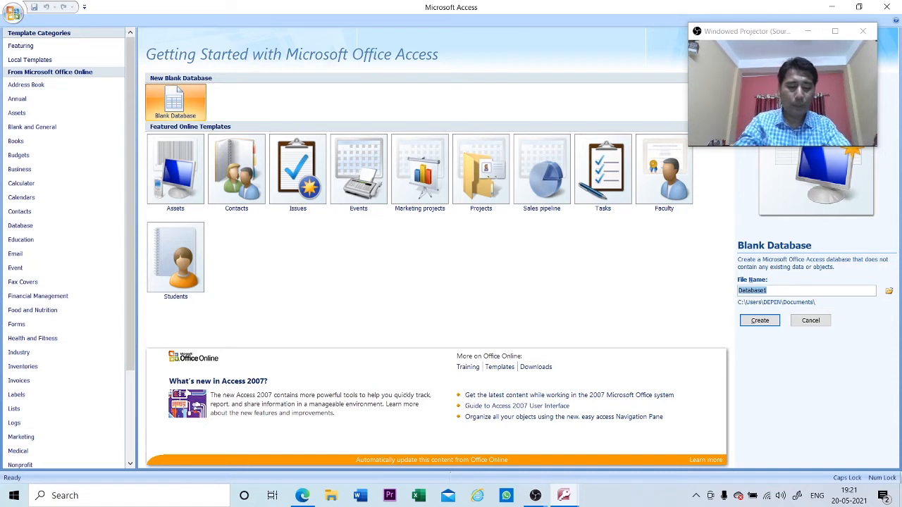
type("STUDEN")
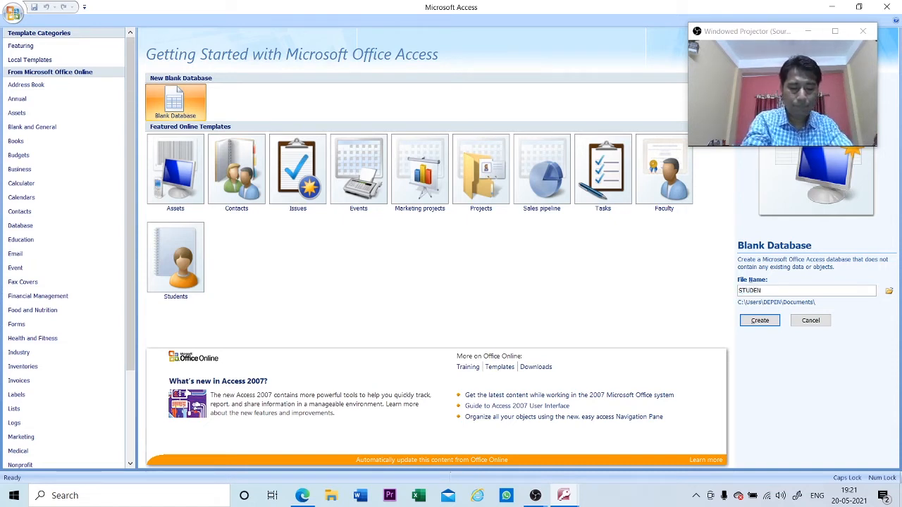
type("TEN")
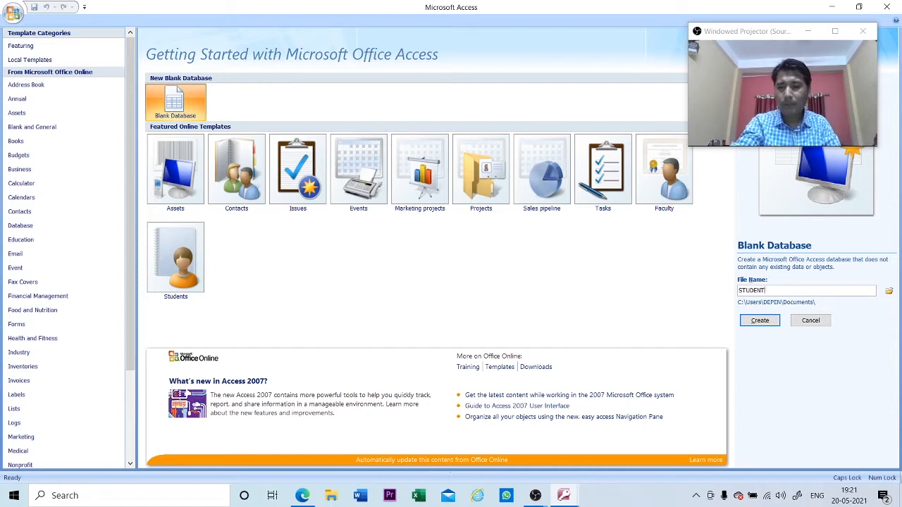
key("BackSpace")
key("BackSpace")
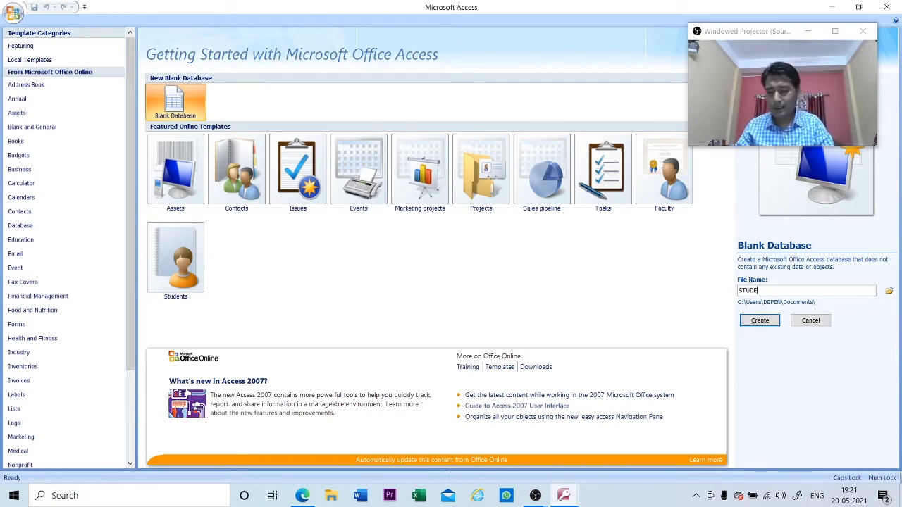
type("N")
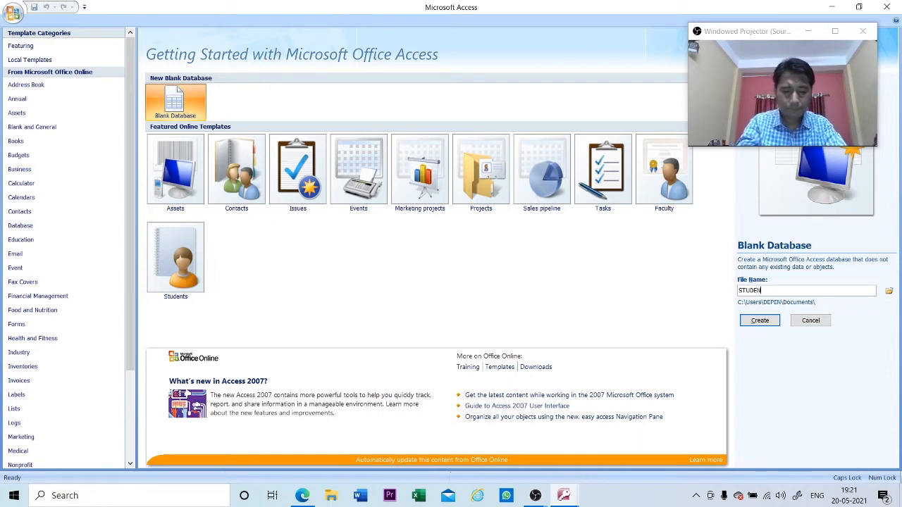
type("TS DETAILS")
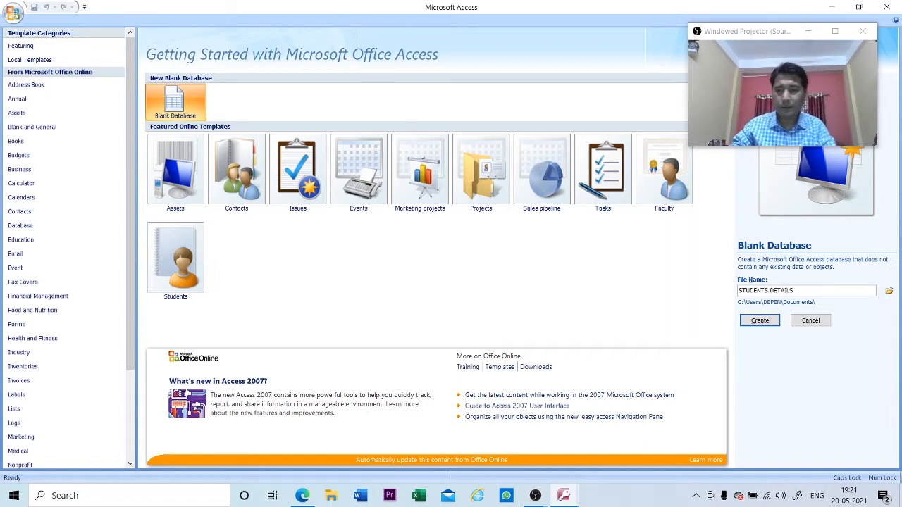
left_click(760, 322)
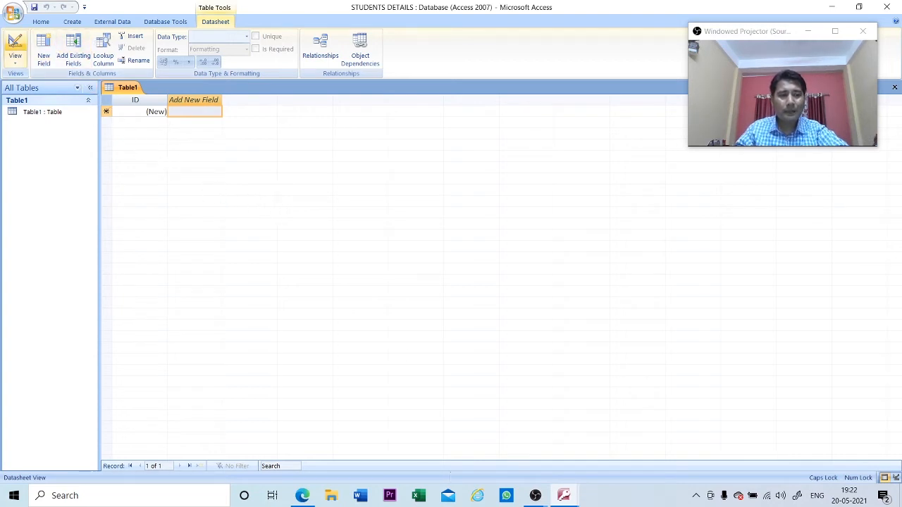
- Open the View dropdown for the empty Table1 datasheet
left_click(20, 64)
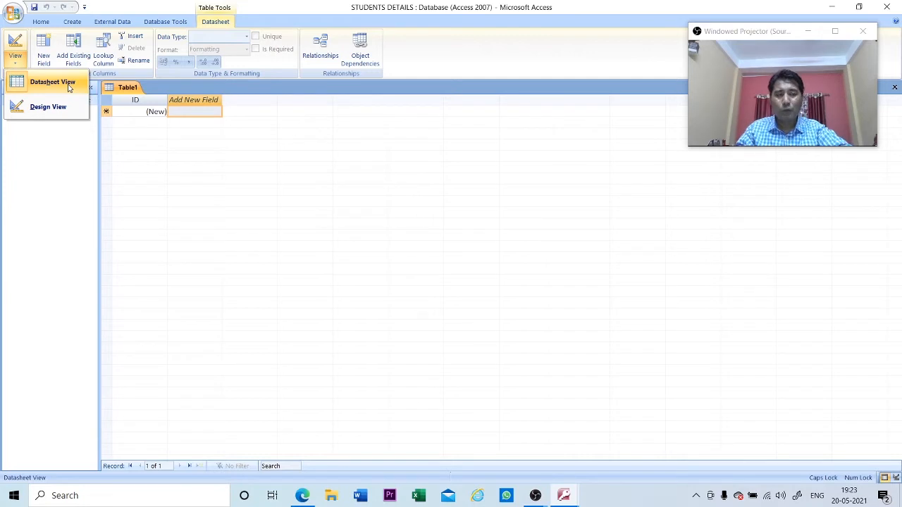
- Switch Table1 to Design View, saving it as STUDENTS RECORD
left_click(42, 111)
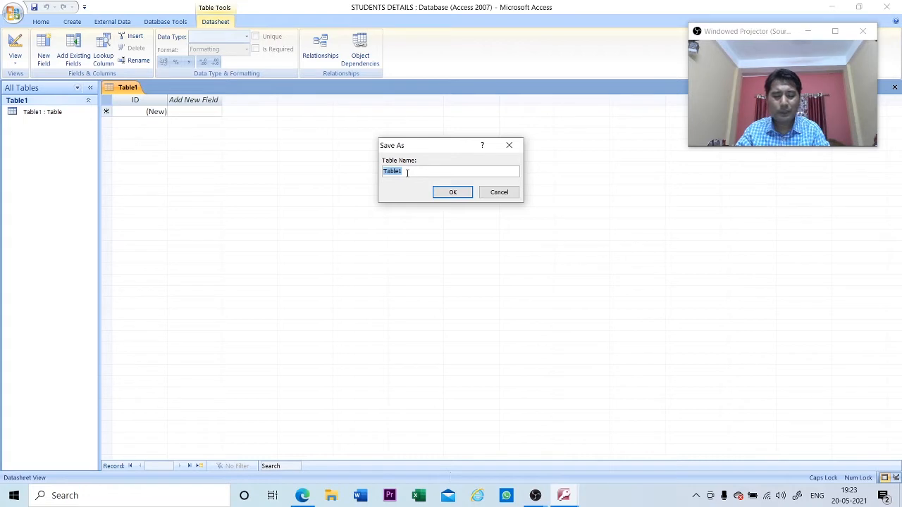
type("STUDE")
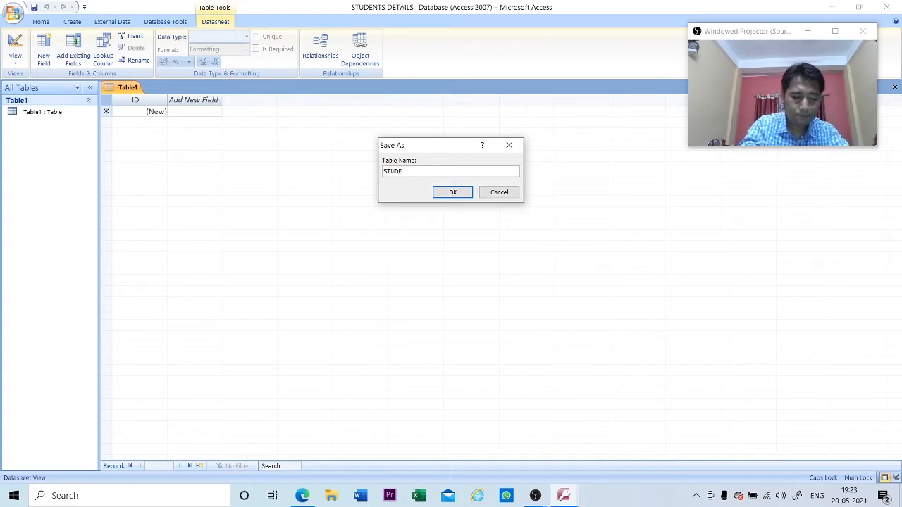
type("NTS RECORD")
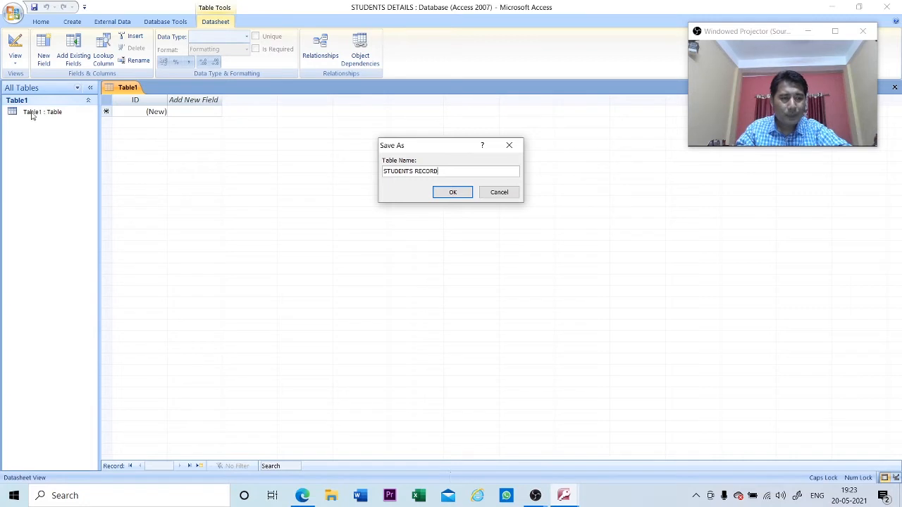
left_click(452, 193)
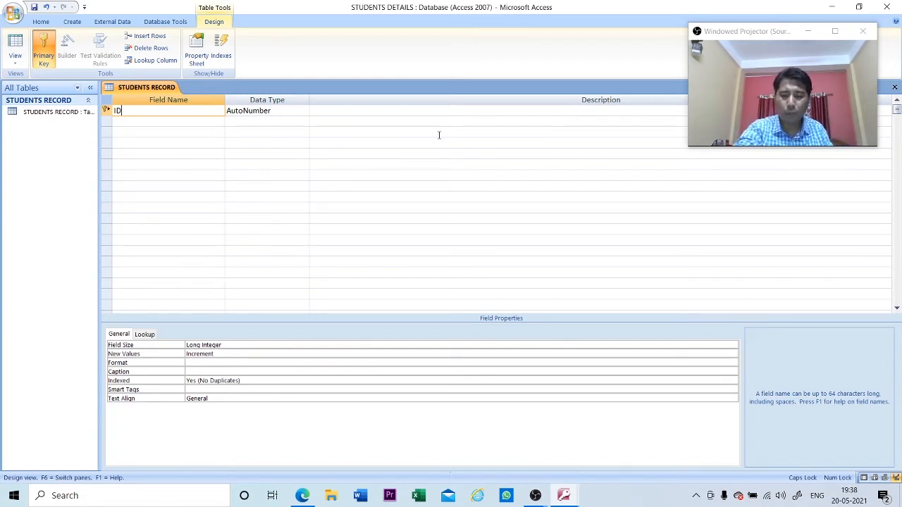
- Replace the first field name ID with ROLL NO and move to its data type
key("BackSpace")
key("BackSpace")
type("R")
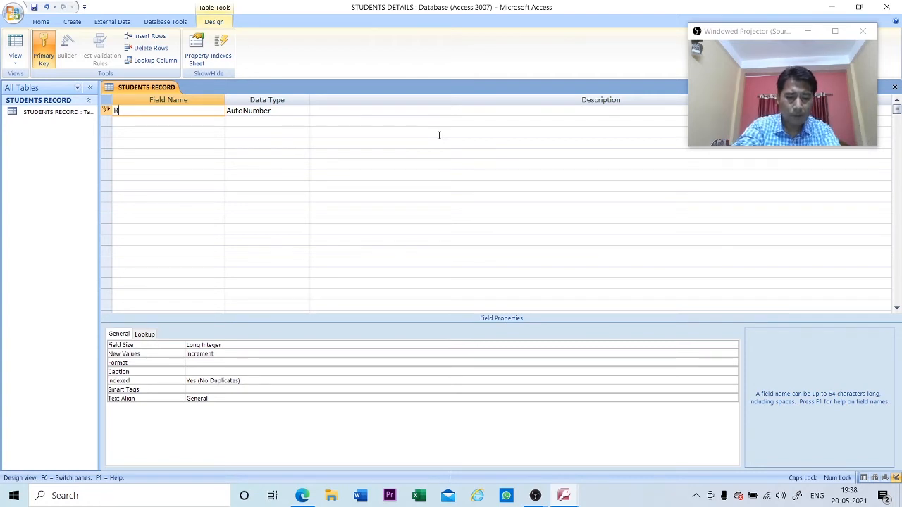
type("OLL NO")
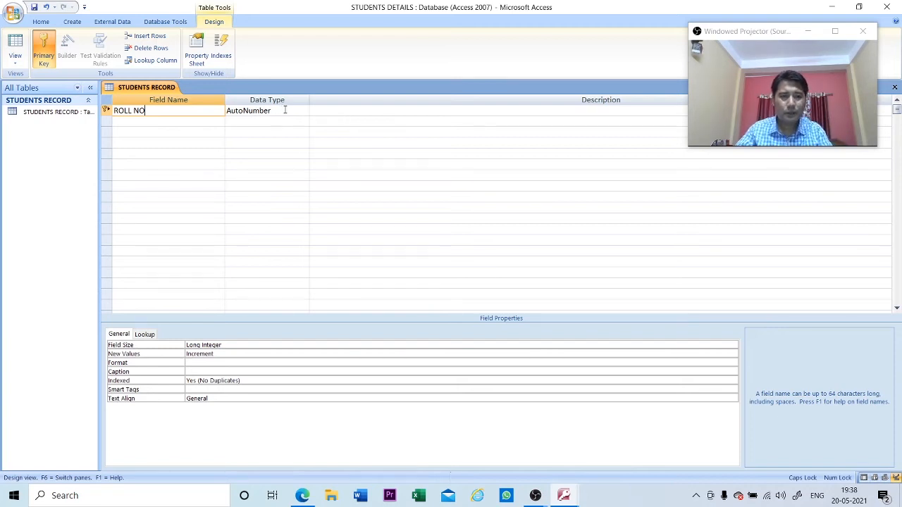
left_click(284, 110)
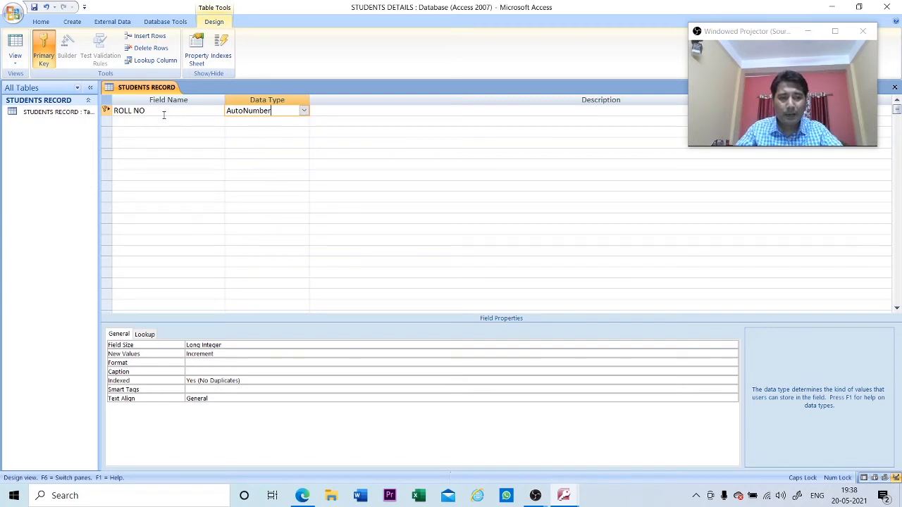
- Make ROLL NO a Number field, briefly trying Text before settling on Number
left_click(304, 110)
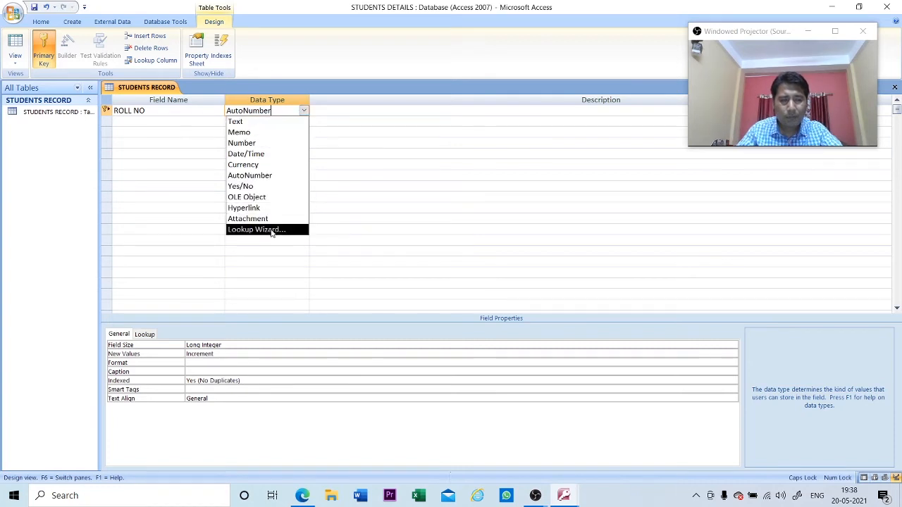
left_click(256, 145)
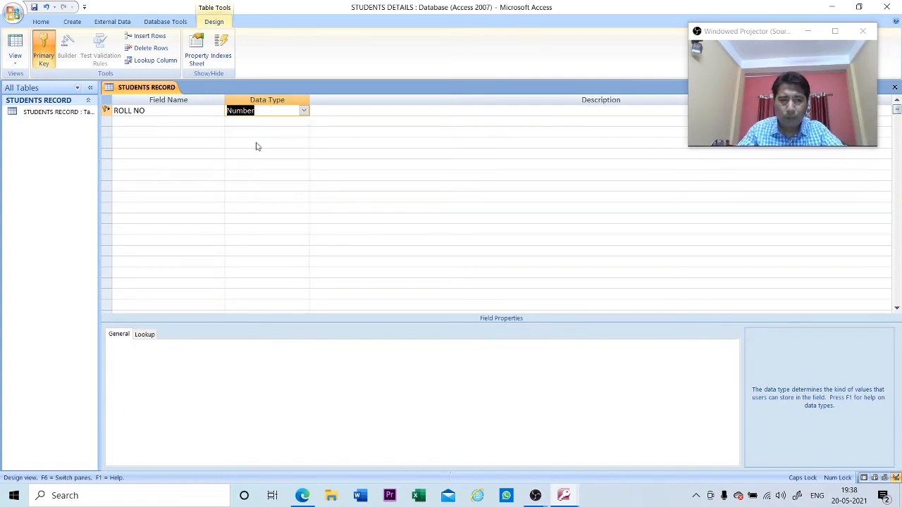
left_click(303, 112)
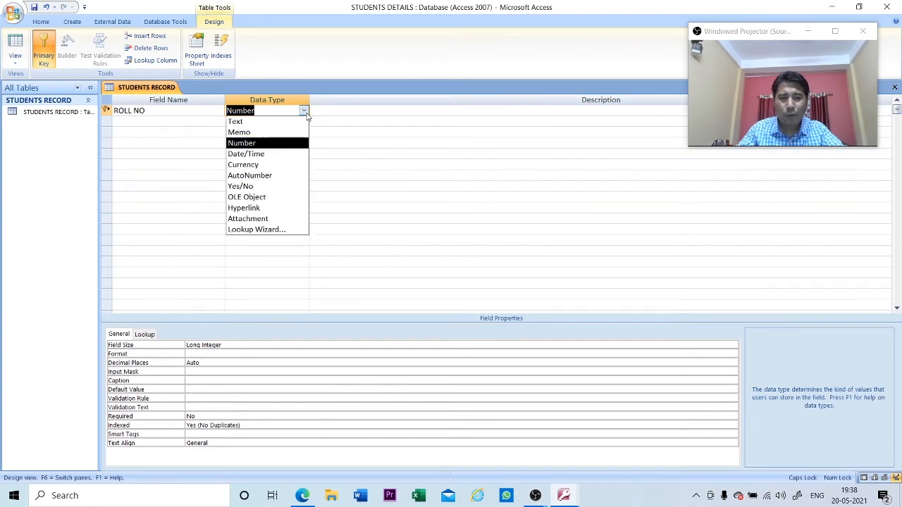
left_click(277, 124)
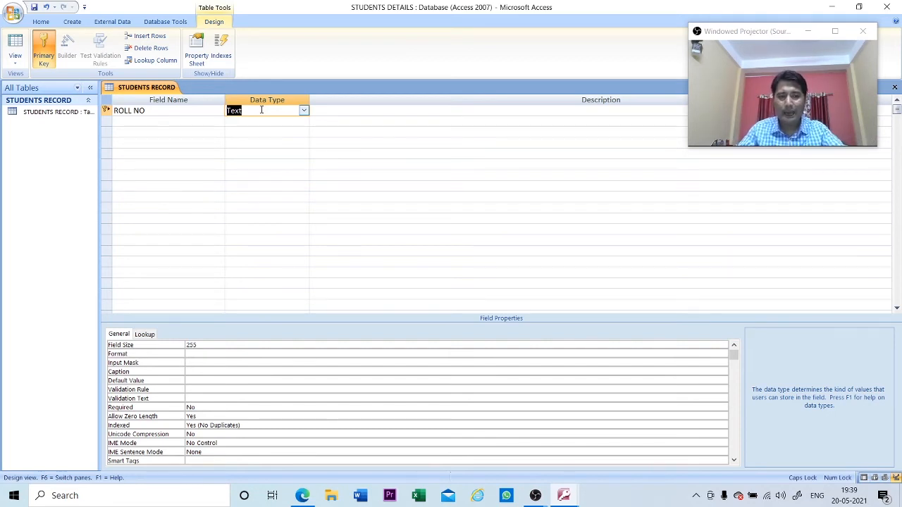
left_click(304, 111)
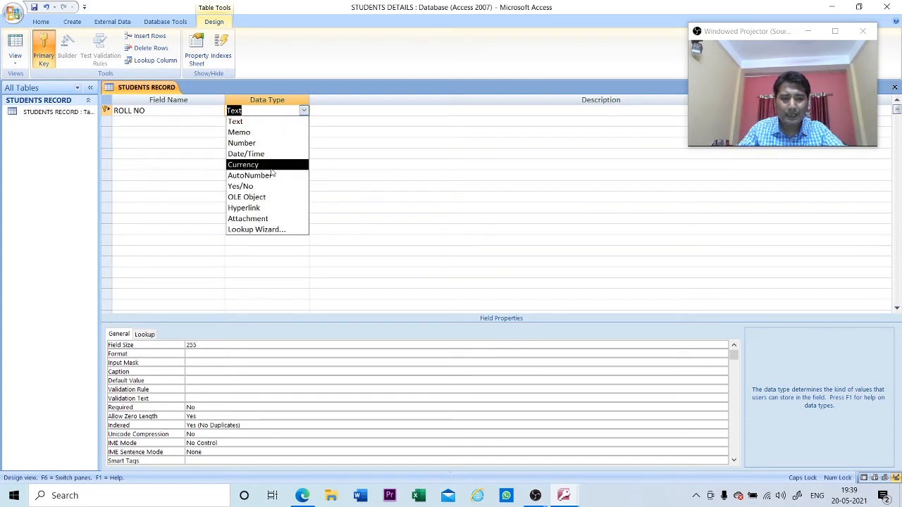
left_click(261, 143)
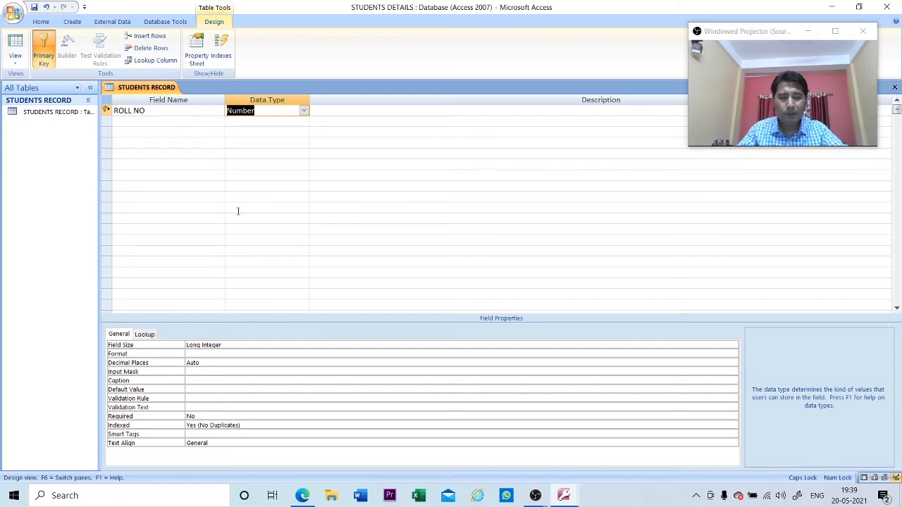
left_click(302, 495)
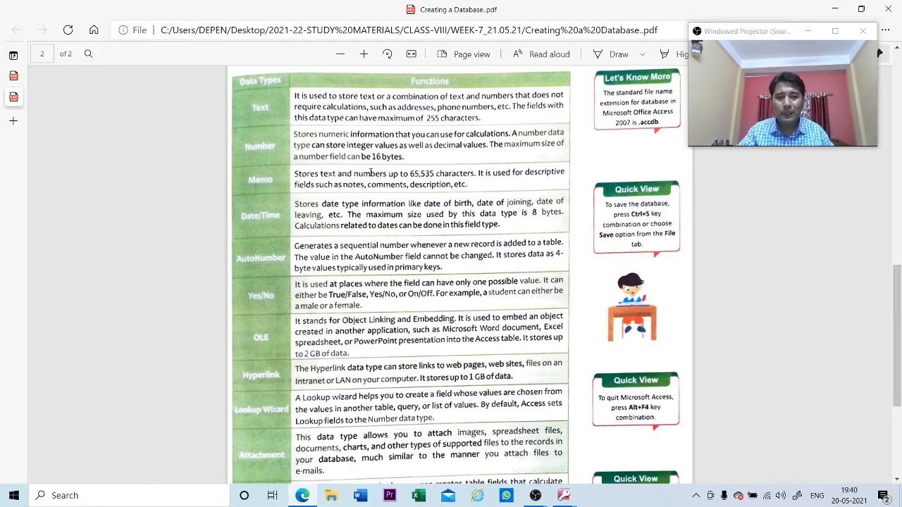
left_click(834, 8)
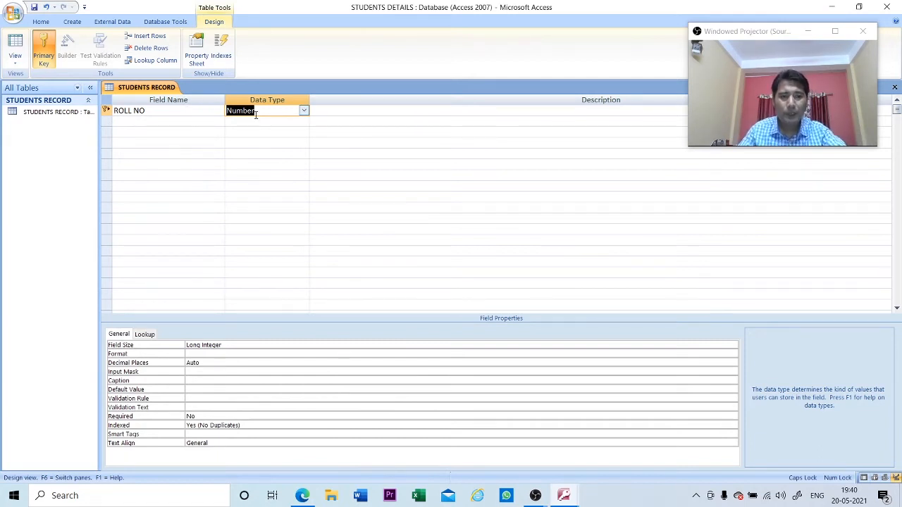
- Add FIRST NAME and LAST NAME as Text fields below ROLL NO
left_click(185, 120)
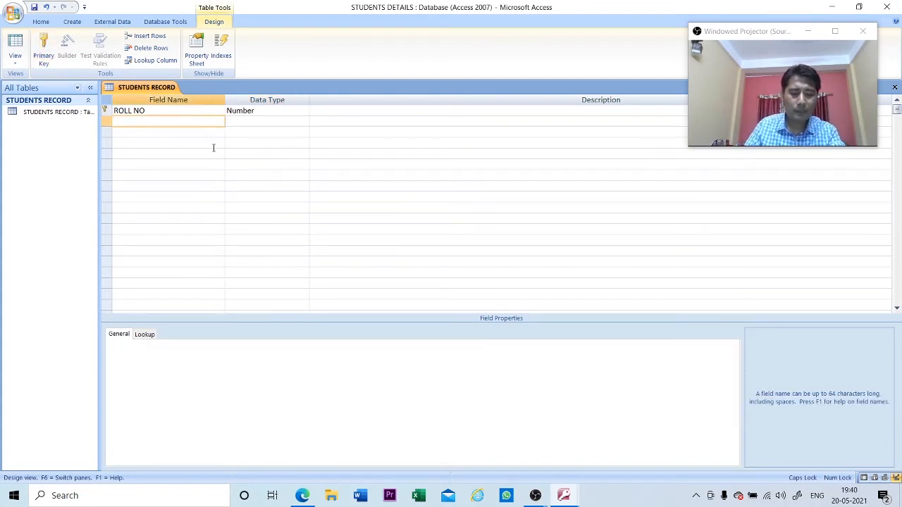
type("FIR")
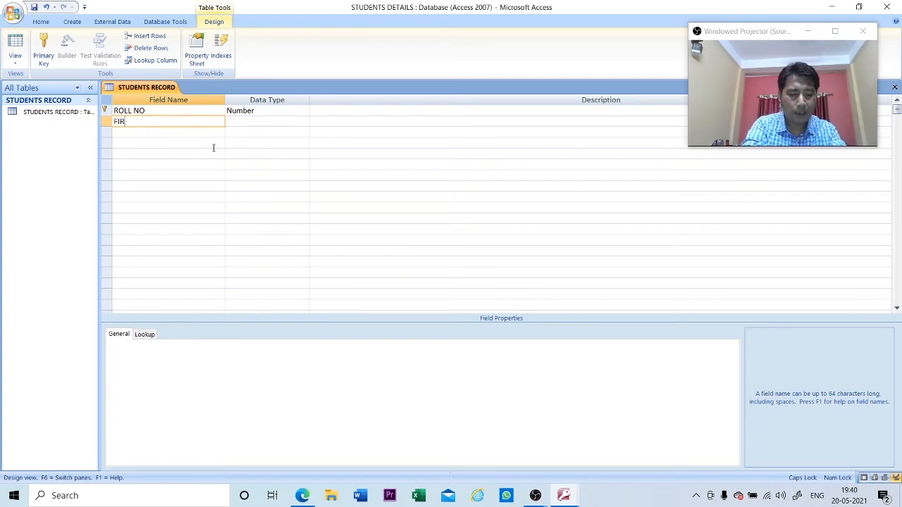
type("ST NAME")
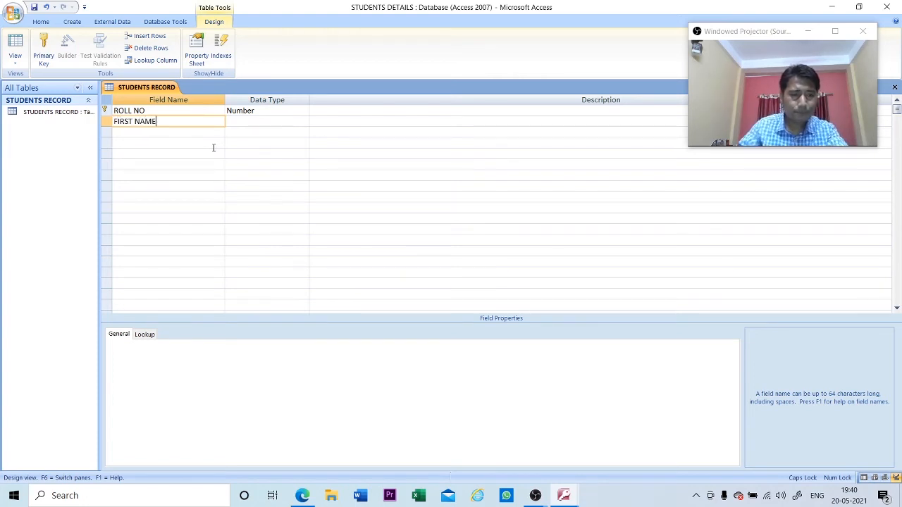
key("Tab")
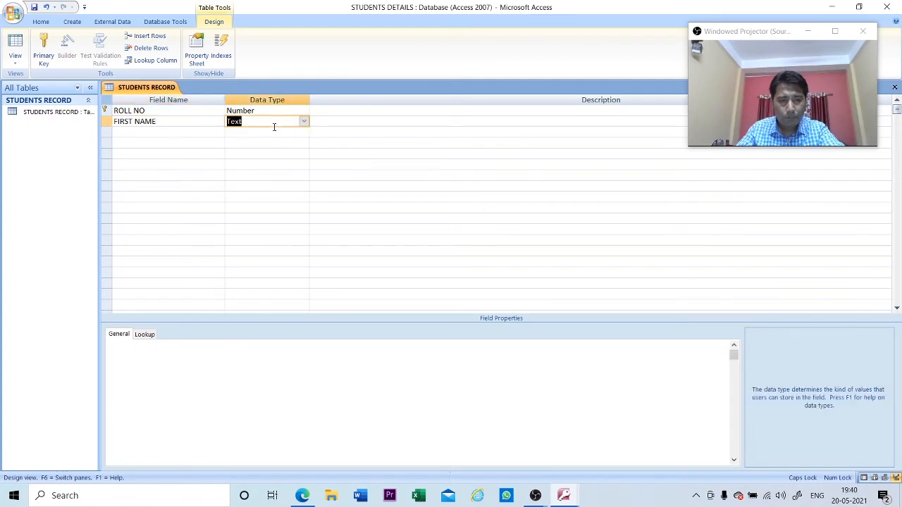
left_click(303, 123)
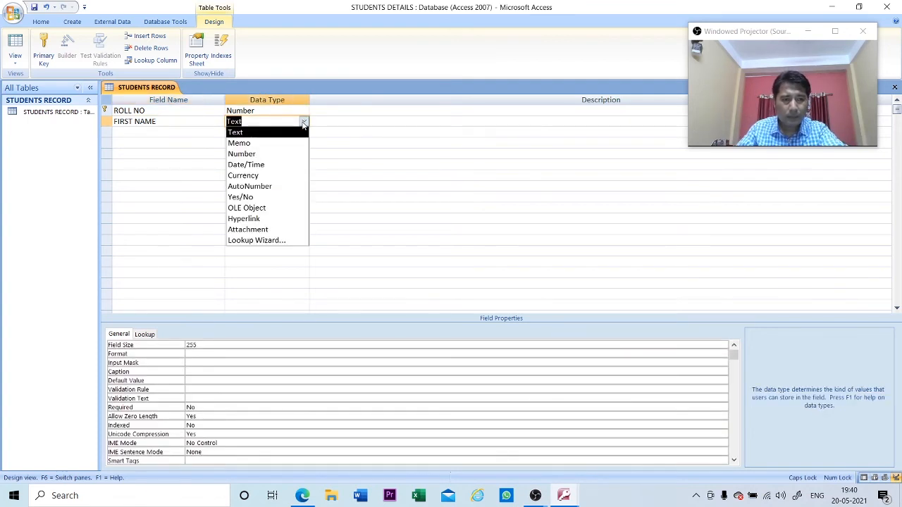
left_click(283, 132)
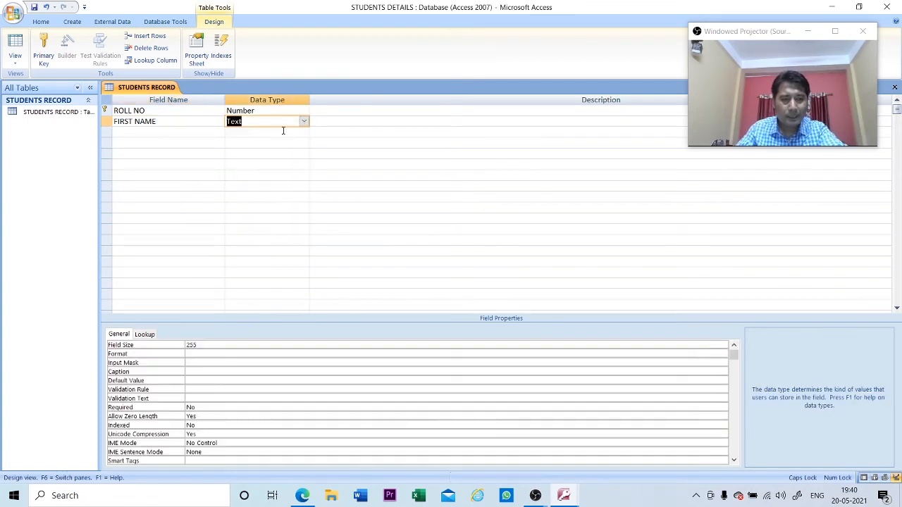
left_click(162, 132)
type("LA")
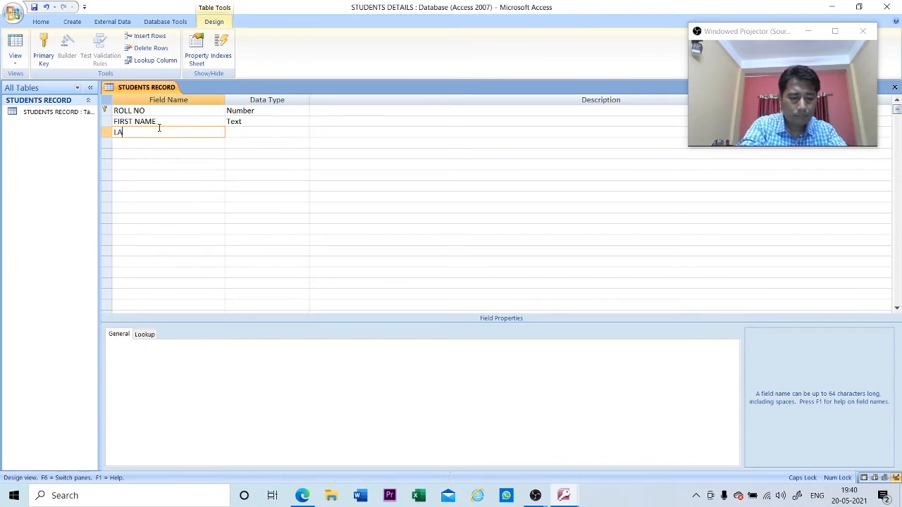
type("ST NAME")
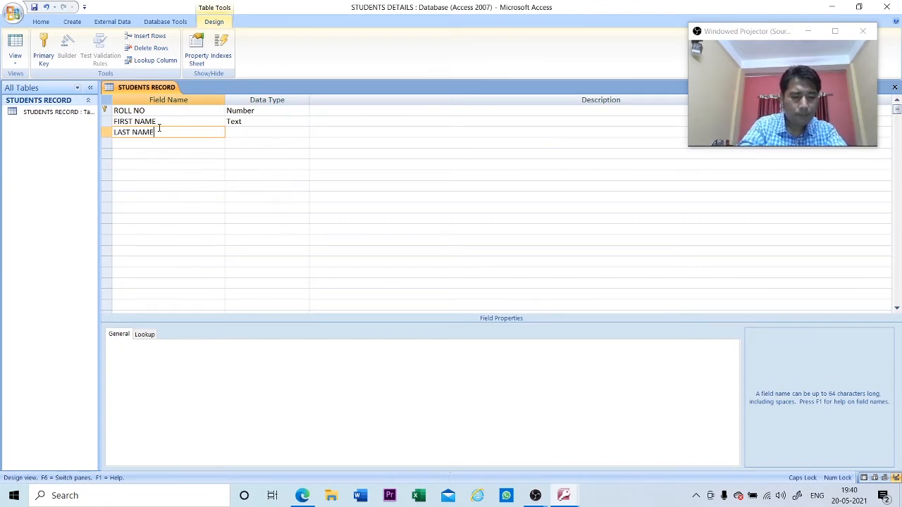
key("Return")
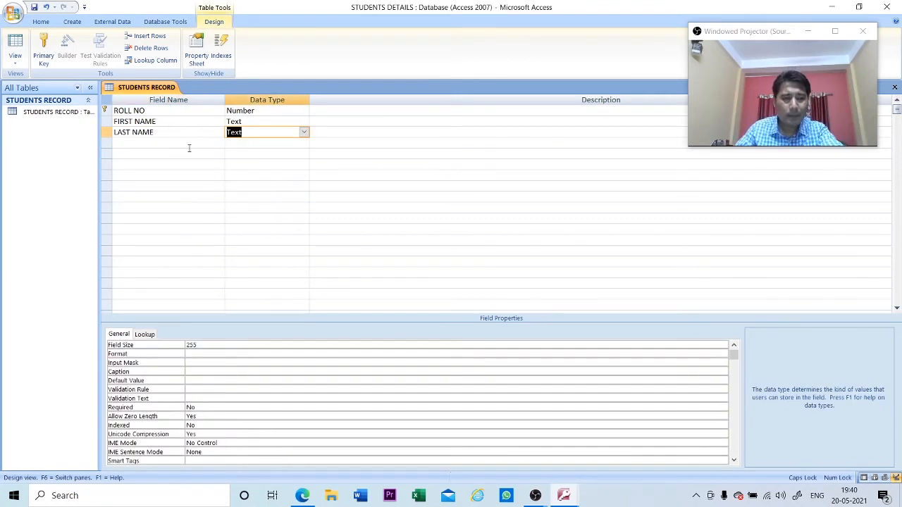
- Add a DOB field with the Date/Time data type
left_click(188, 146)
type("DOB")
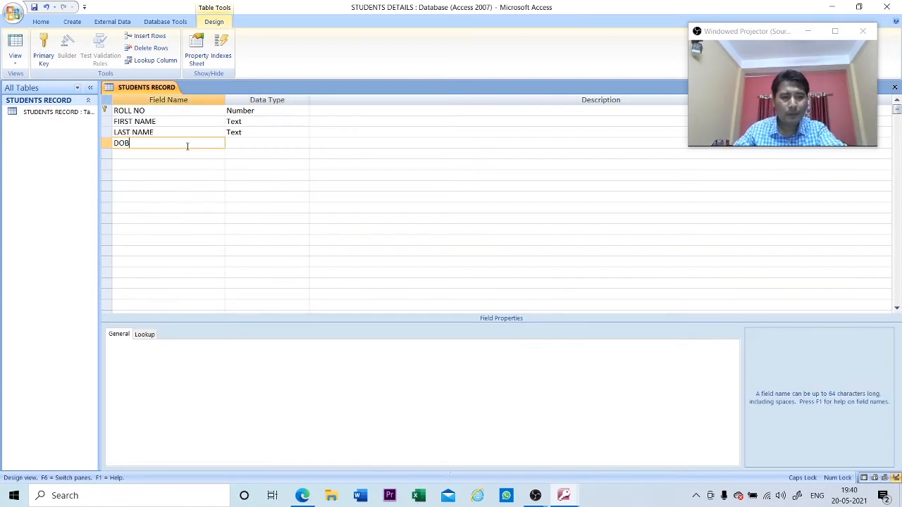
key("Return")
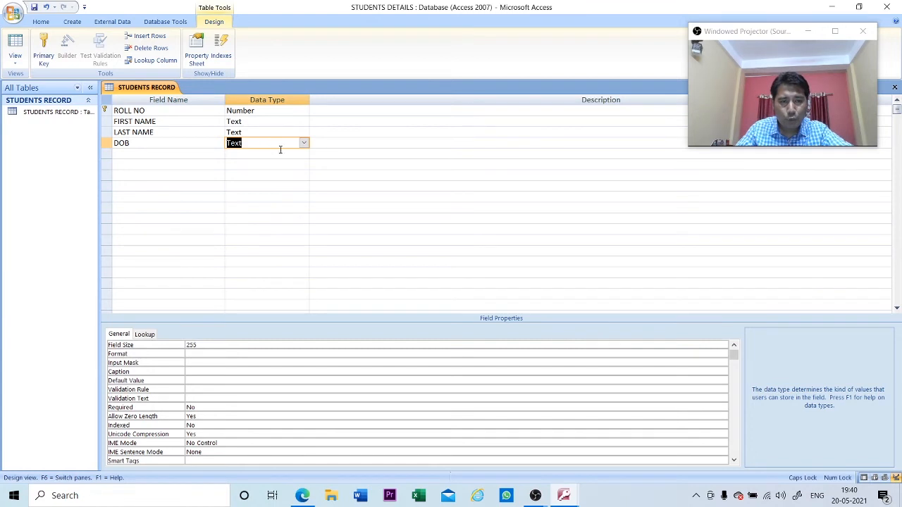
left_click(304, 144)
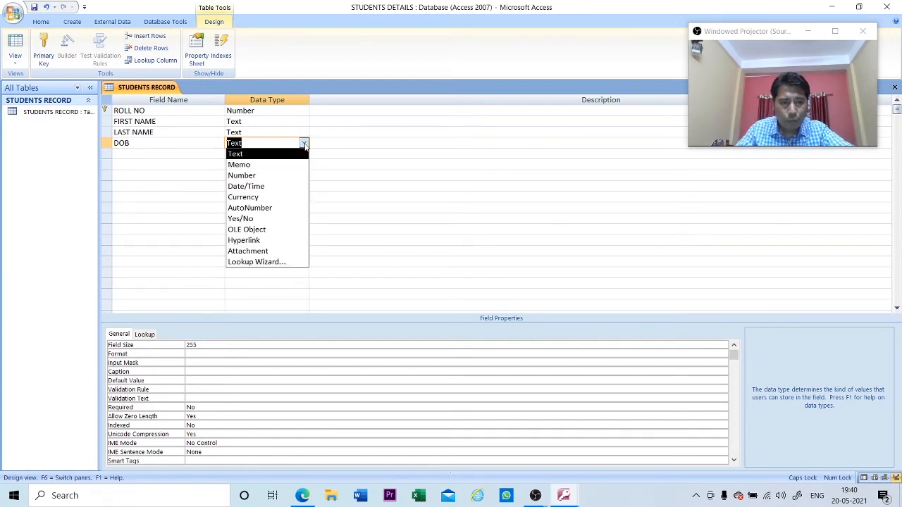
left_click(269, 186)
- Add ADDRESS as a Text field and PHONE NO as a Number field
left_click(170, 154)
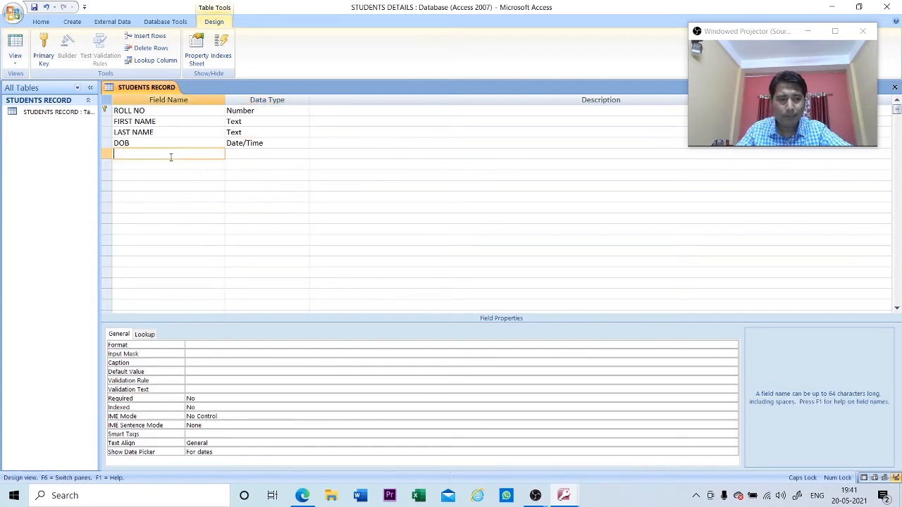
type("ADDRESS")
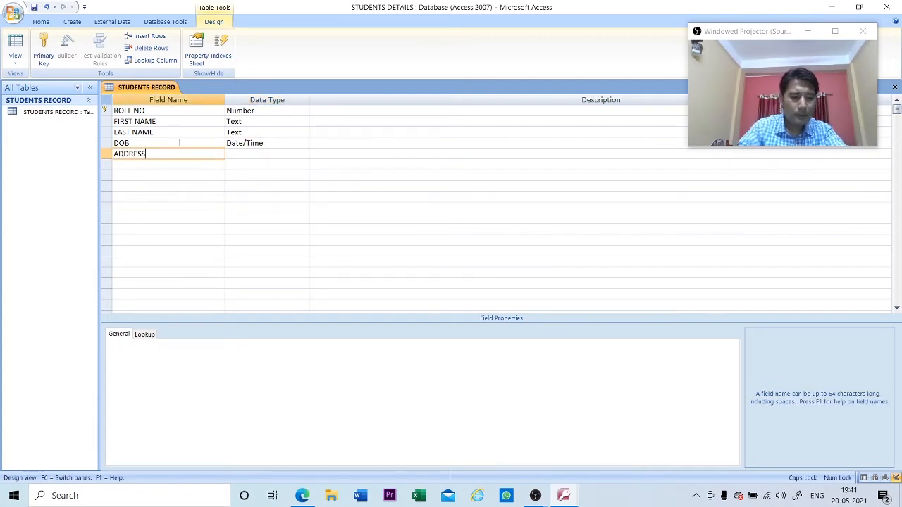
key("Tab")
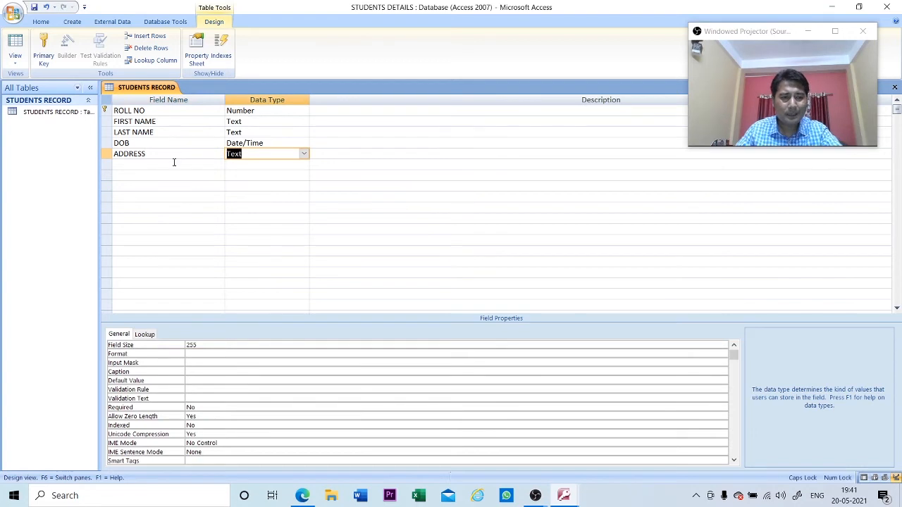
left_click(174, 163)
type("PHO")
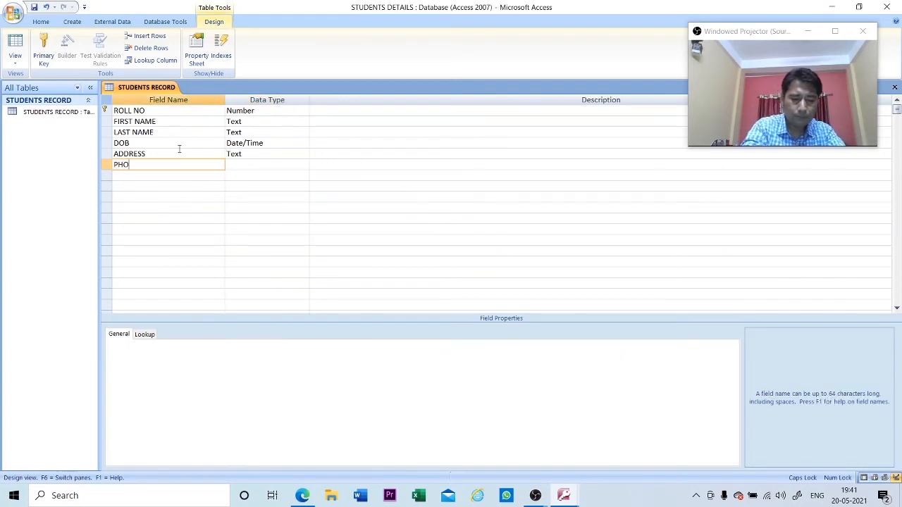
type("NE NO")
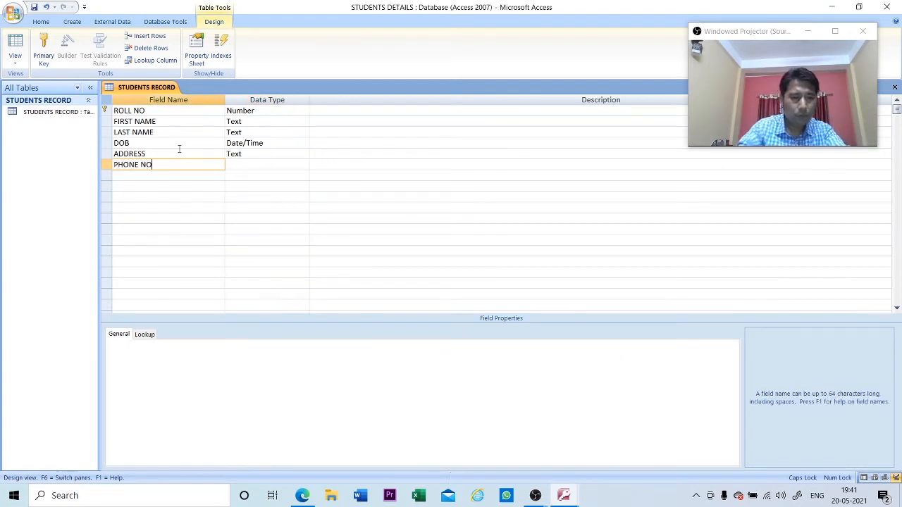
key("Tab")
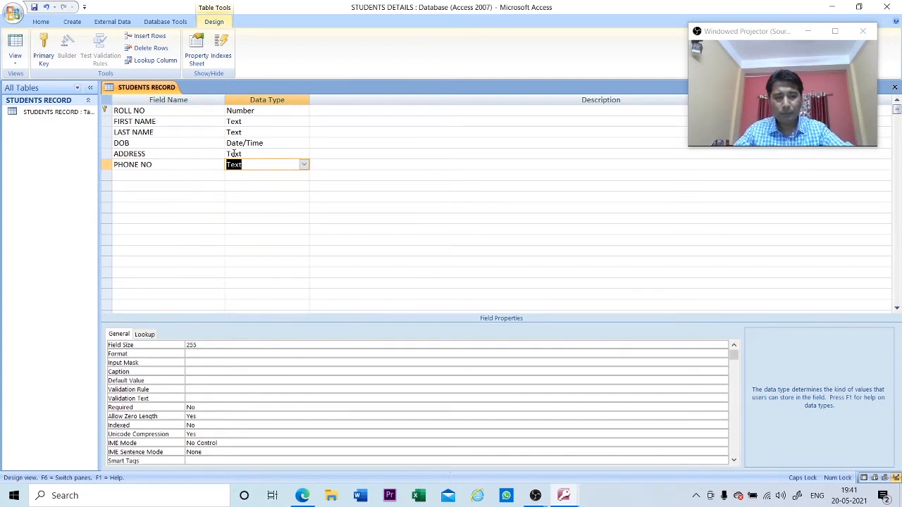
left_click(304, 164)
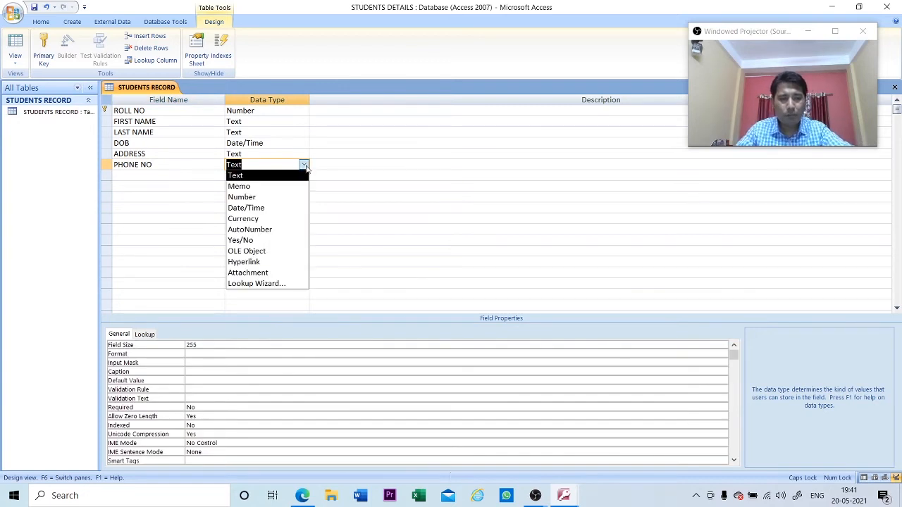
left_click(269, 197)
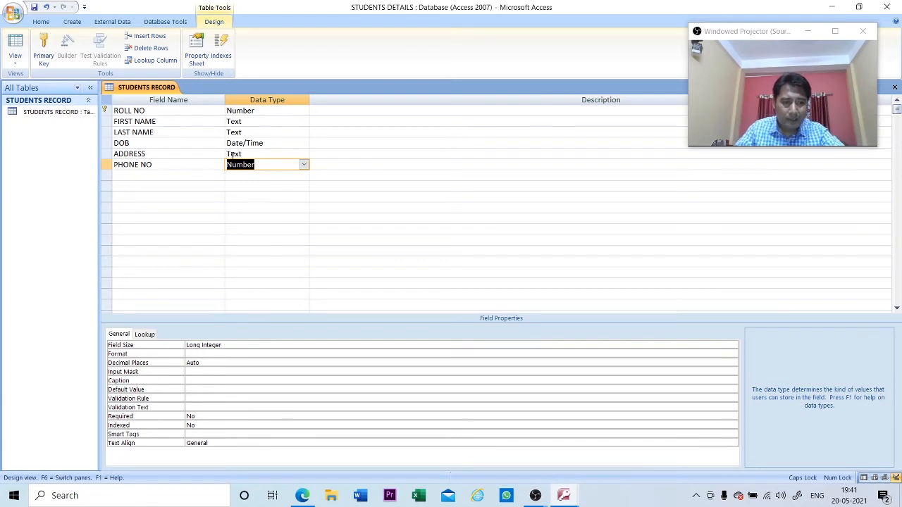
left_click(17, 62)
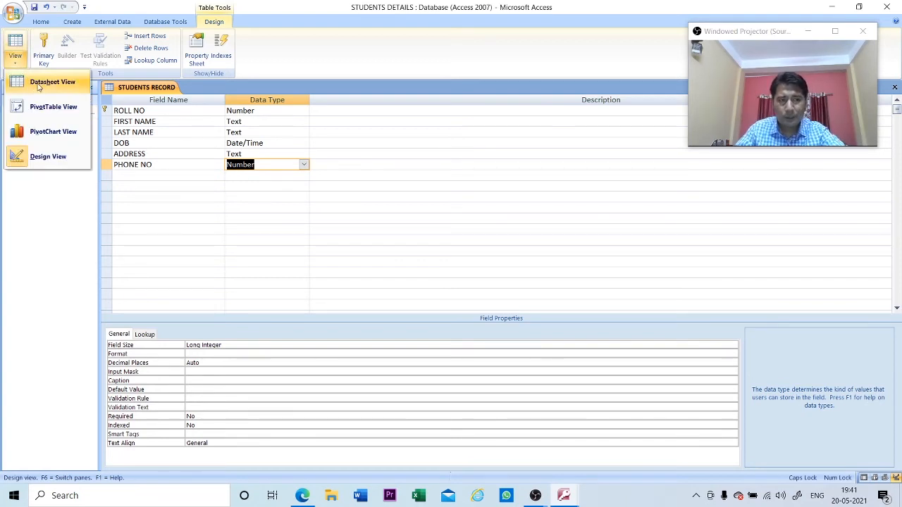
- Switch STUDENTS RECORD to Datasheet View, saving the design when prompted
left_click(39, 84)
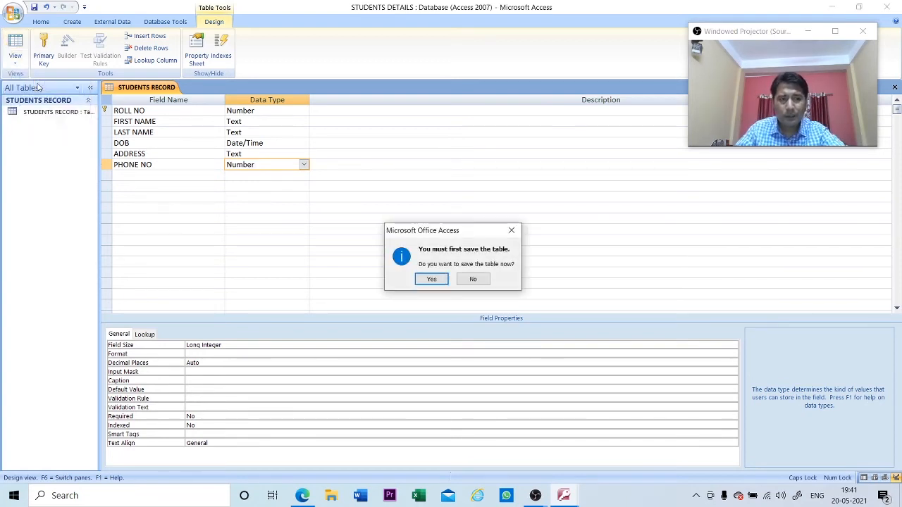
left_click(431, 280)
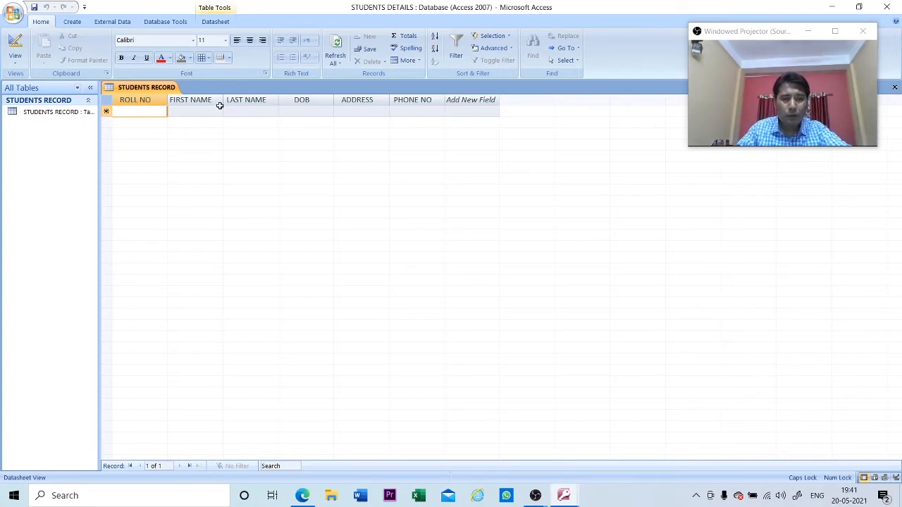
- Widen the name columns and enter ROLL NO 1 with the student's first and last name
left_click_drag(223, 101, 241, 101)
left_click_drag(294, 102, 311, 102)
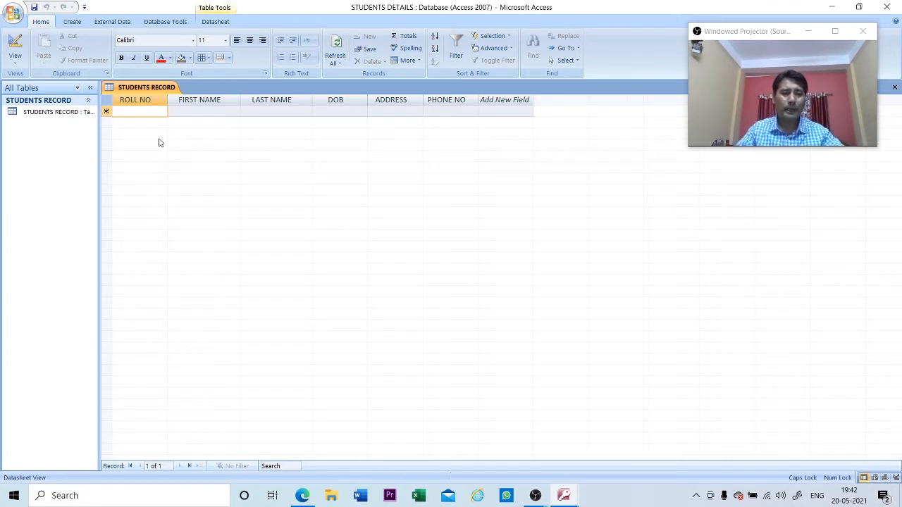
type("1")
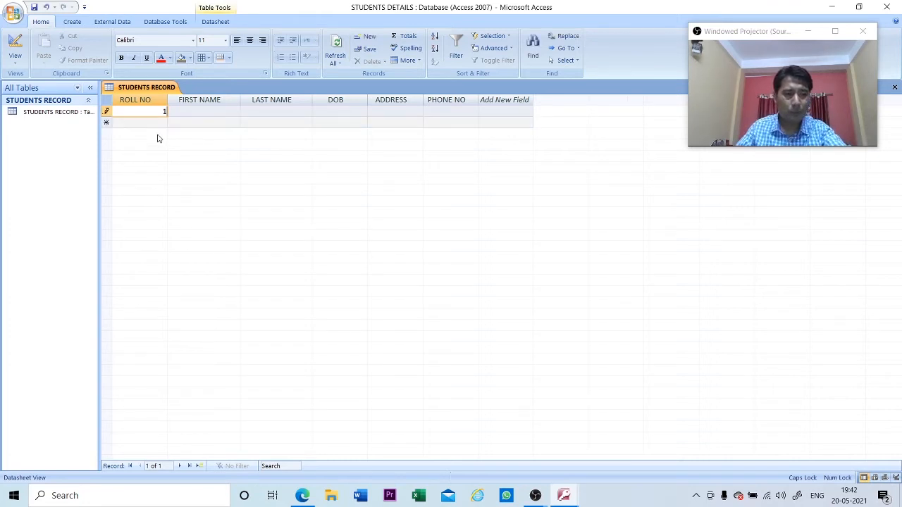
left_click(208, 110)
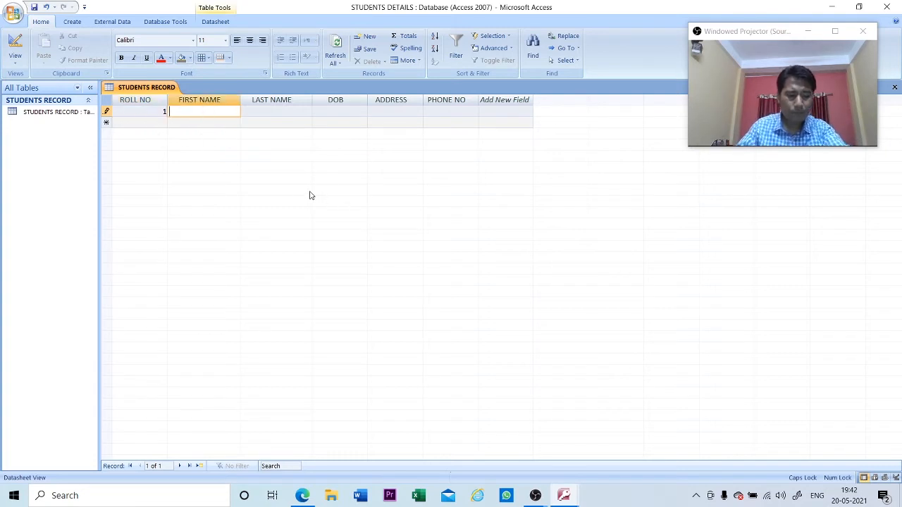
type("ROHAN")
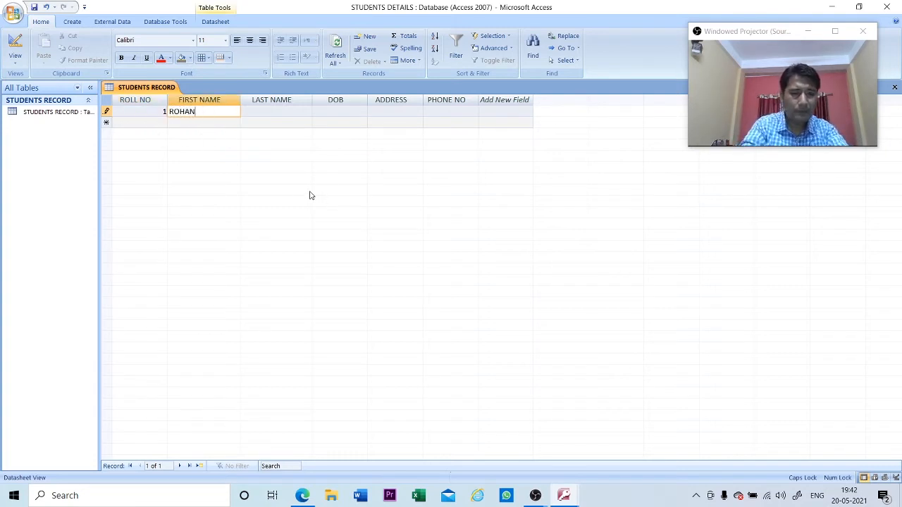
key("Tab")
type("LAST")
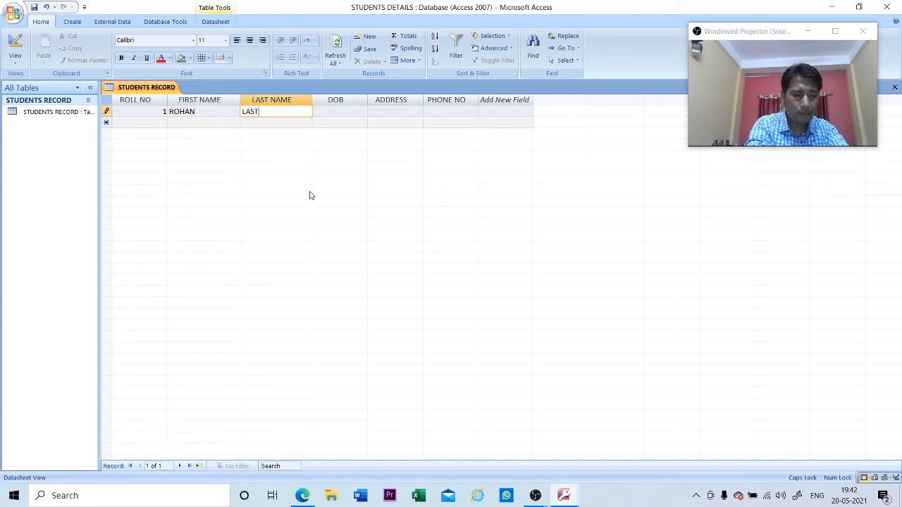
key("Tab")
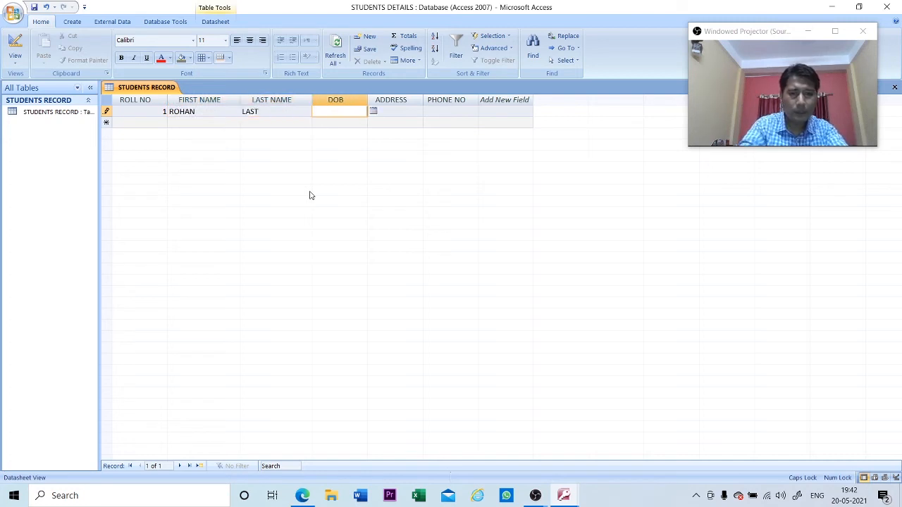
- Pick 18 February 2021 as the DOB from the date calendar
left_click(373, 112)
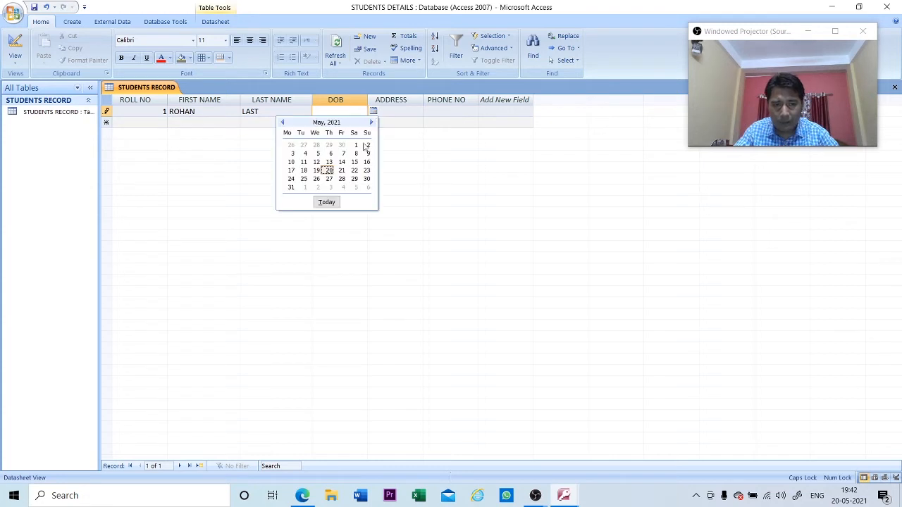
left_click(283, 123)
left_click(283, 124)
left_click(283, 124)
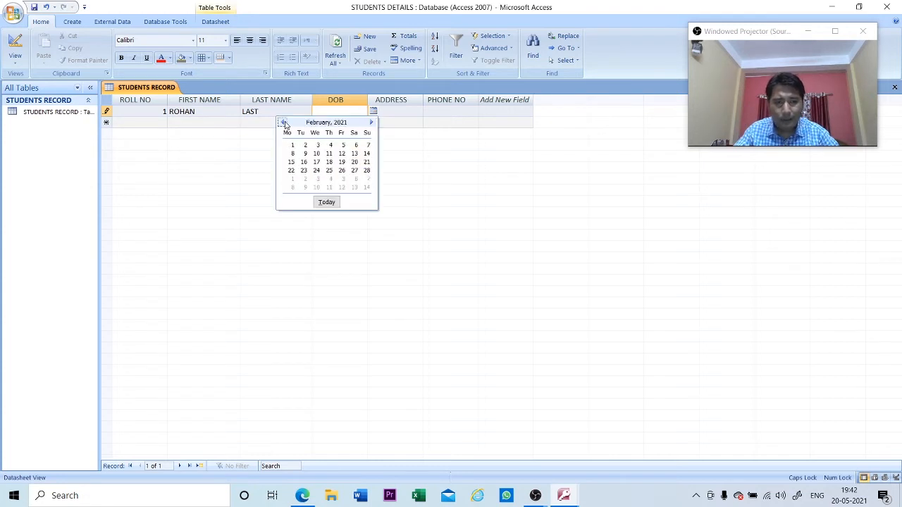
left_click(283, 123)
left_click(372, 122)
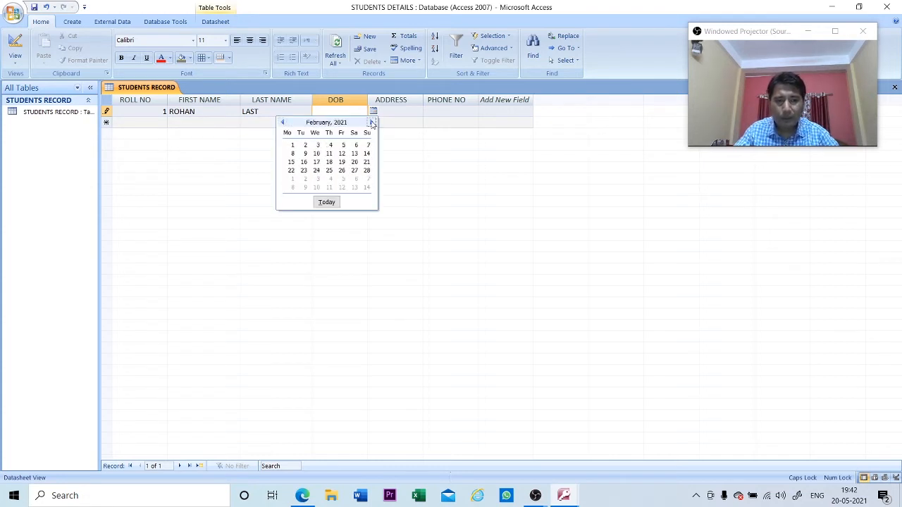
left_click(331, 163)
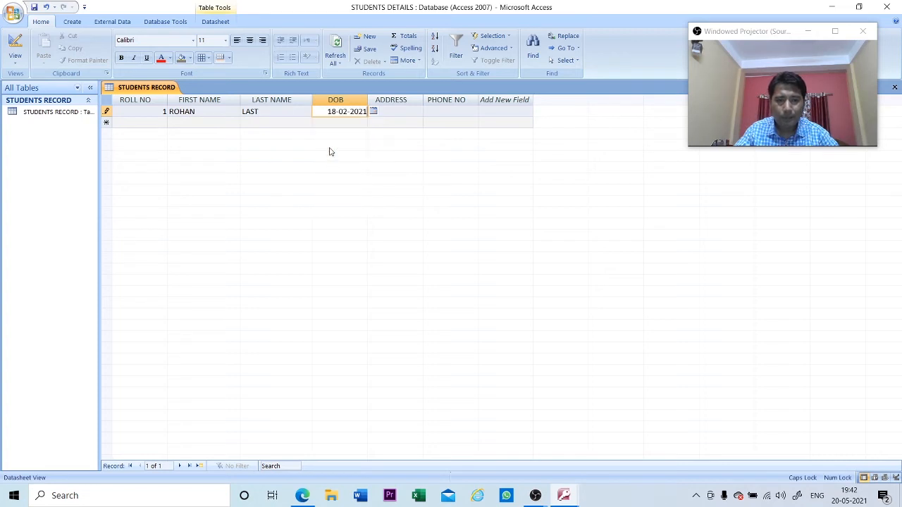
left_click(388, 116)
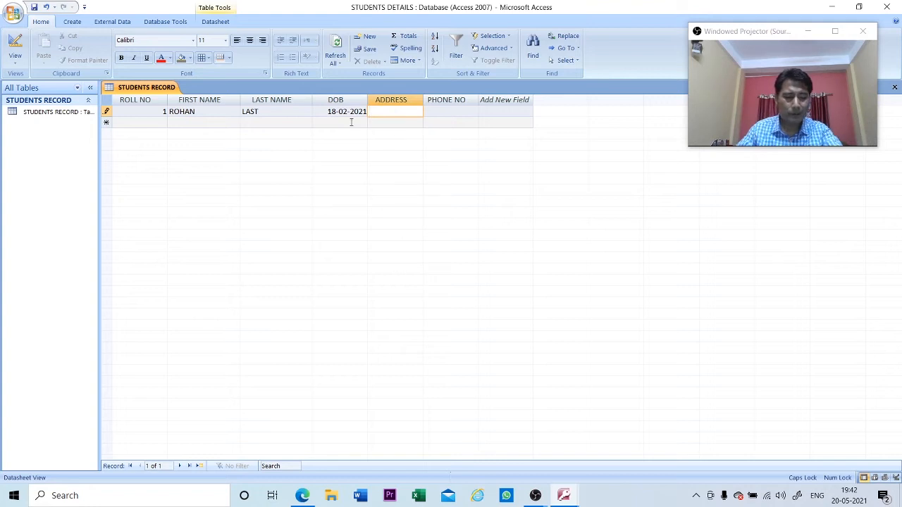
- Enter the first student's address and try ABC as the phone number, which triggers a type error
type("SILIGURI")
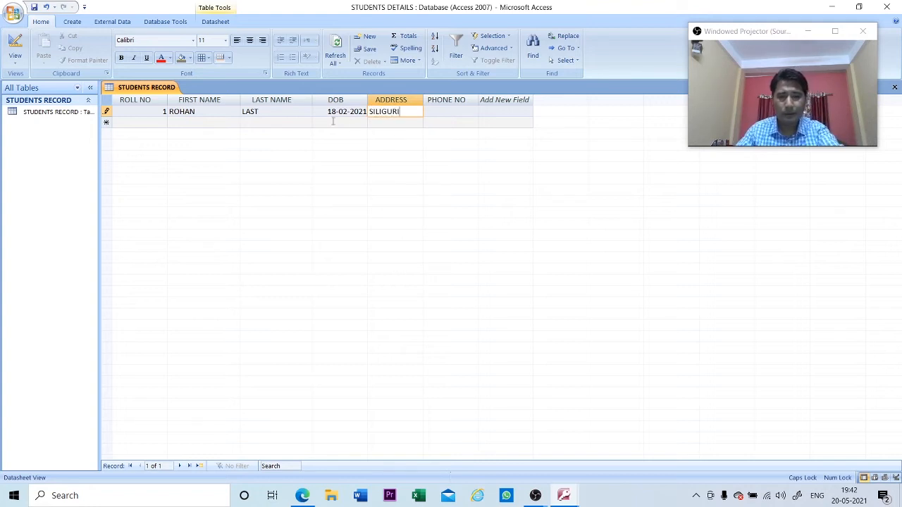
key("Tab")
type("A")
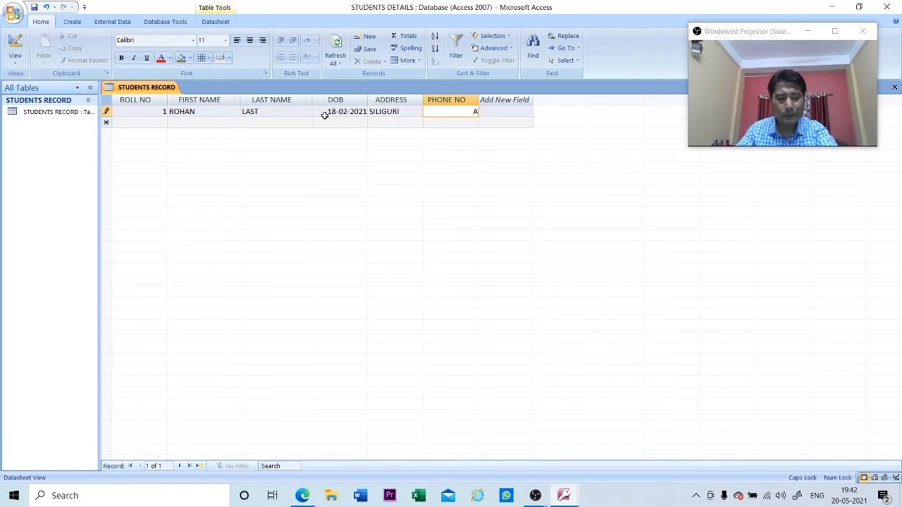
type("BC")
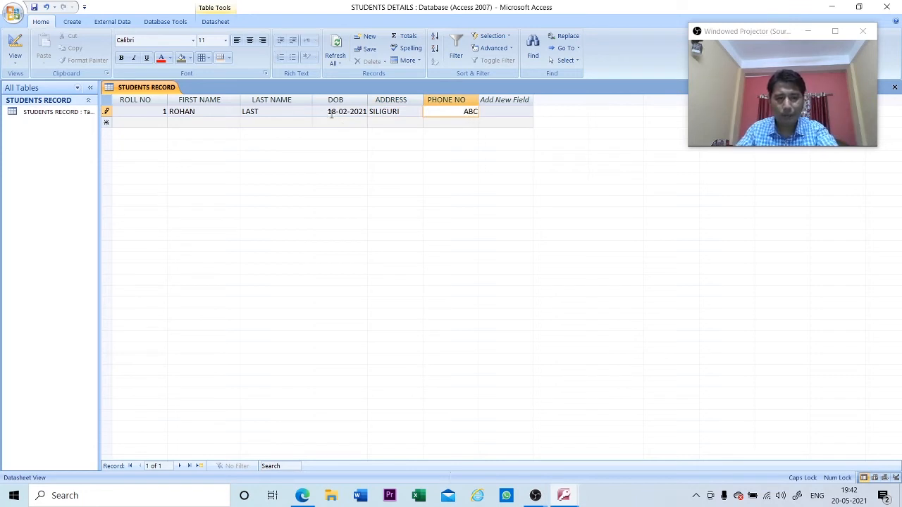
key("Tab")
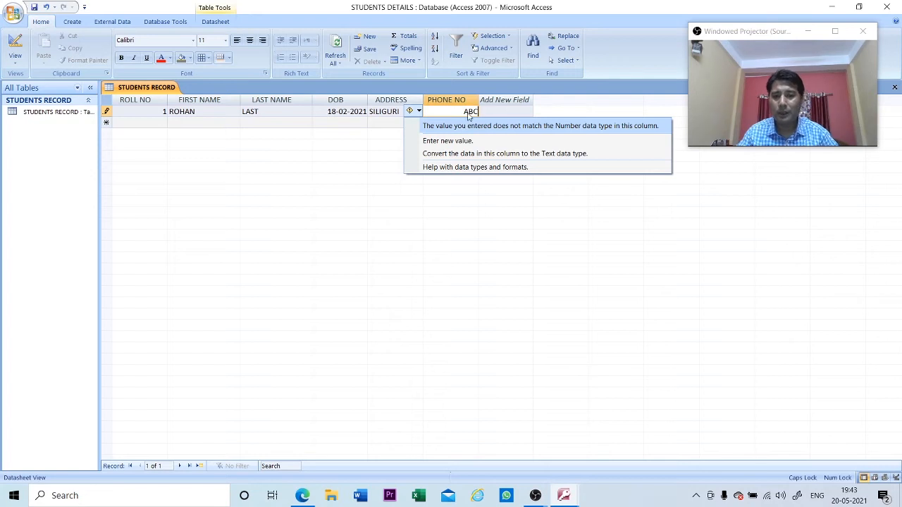
- Replace the rejected ABC with a numeric phone number and commit the record
key("Up")
key("Up")
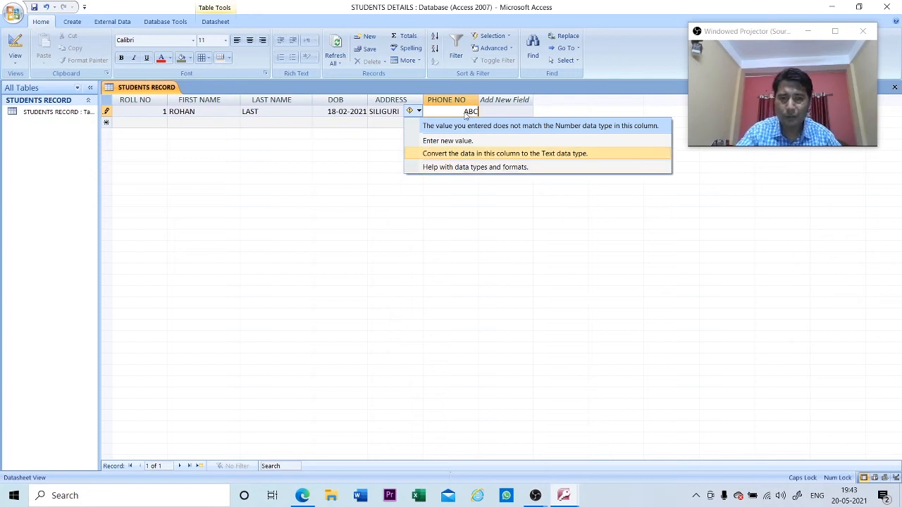
left_click(451, 112)
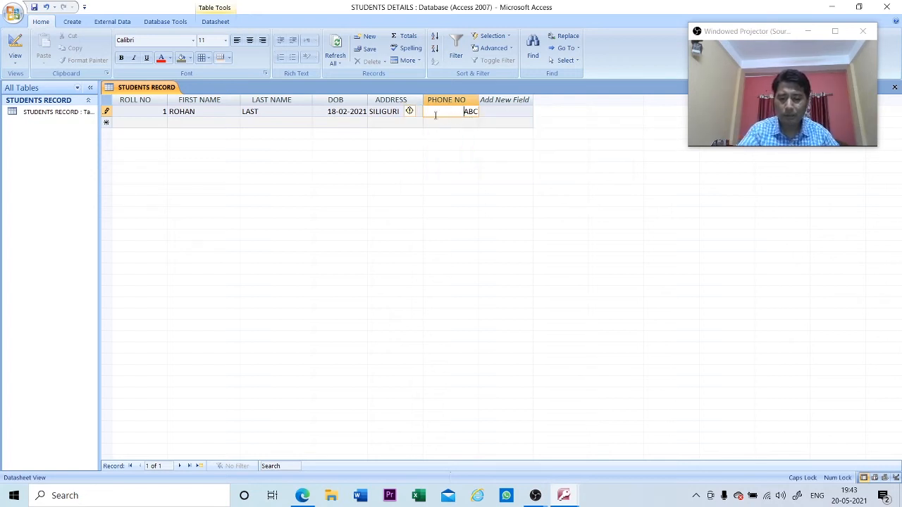
key("Delete")
key("Delete")
key("Delete")
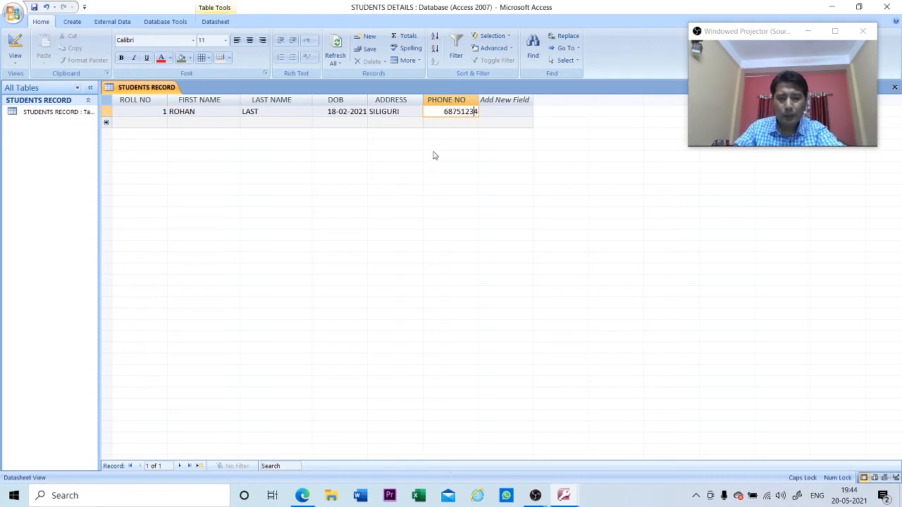
key("Return")
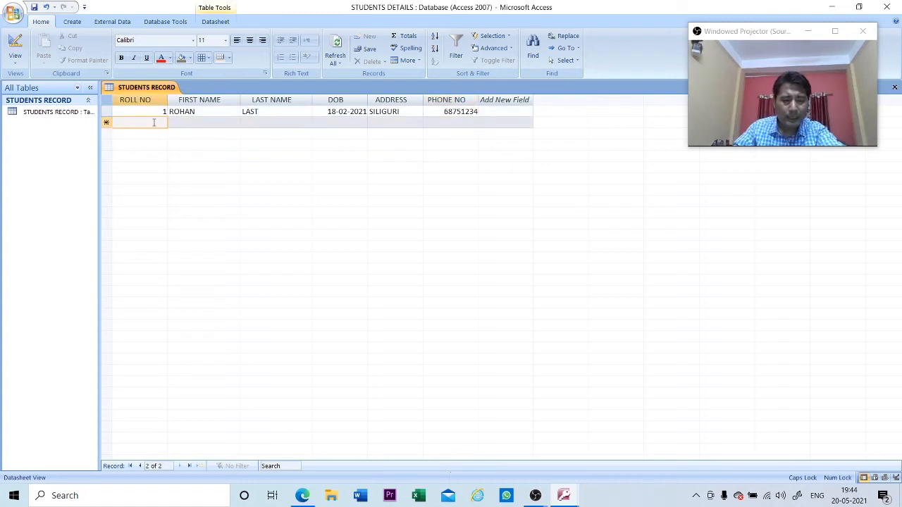
- Start a new record with roll number 2 and the student's first and last name
type("2")
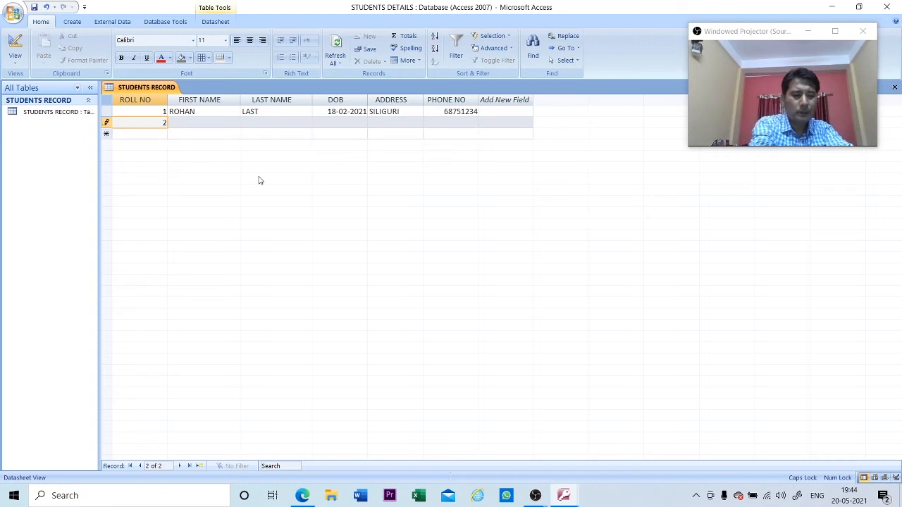
key("Tab")
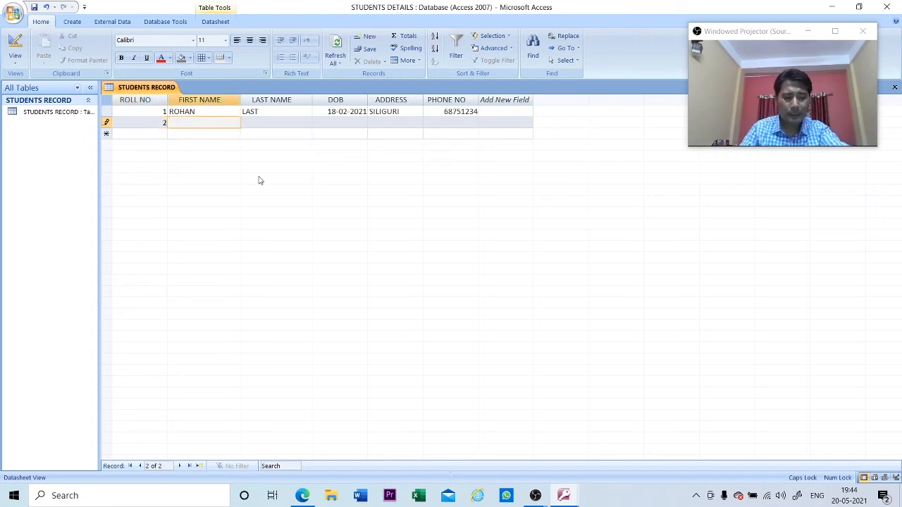
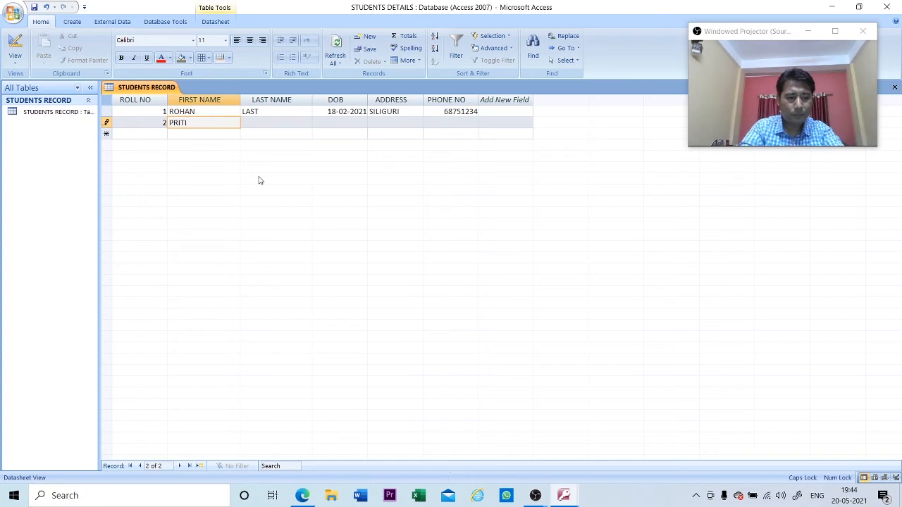
key("Tab")
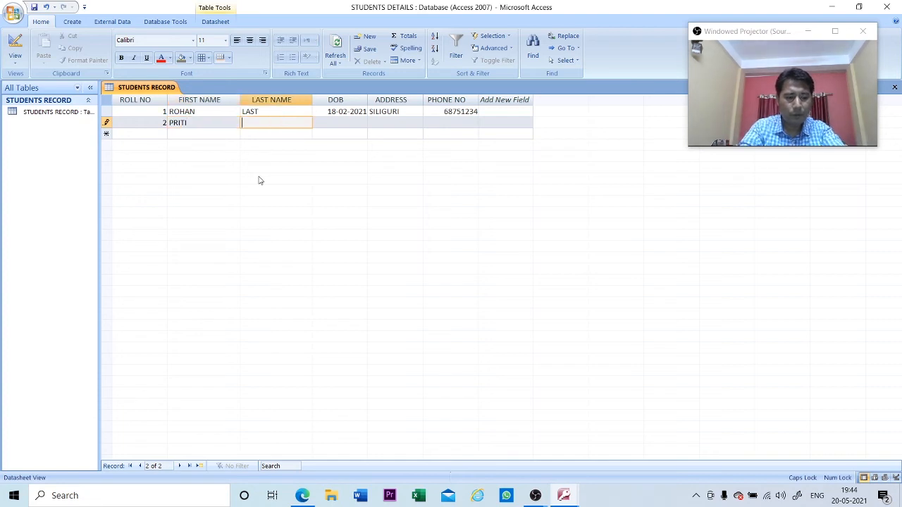
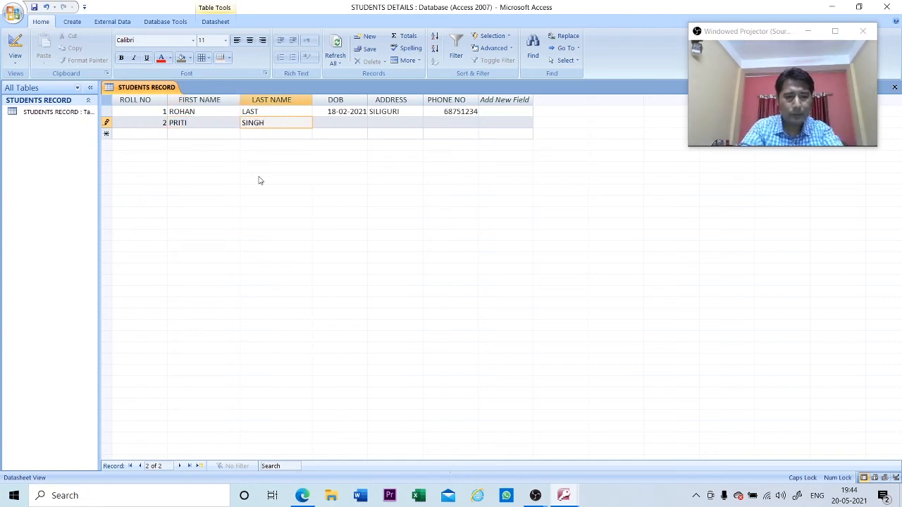
key("Tab")
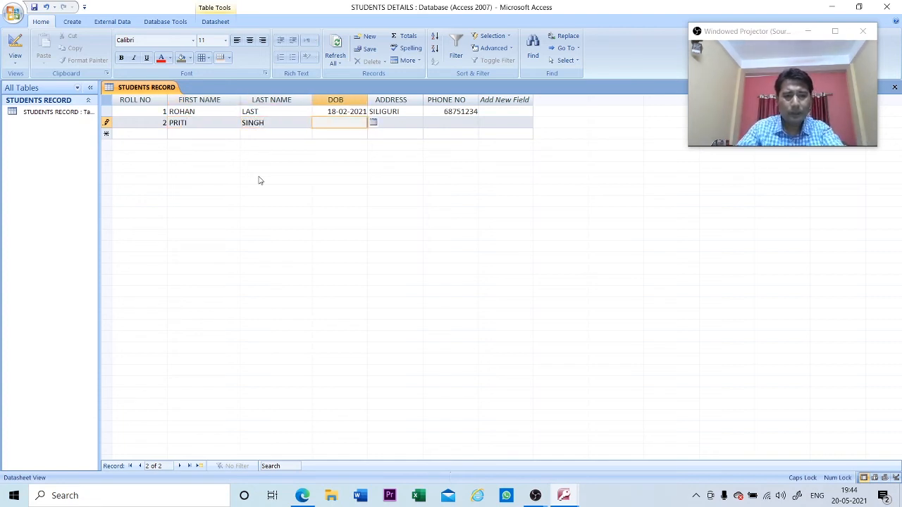
- Pick 10 May 2021 as the birth date, then enter the student's address and phone number
left_click(374, 123)
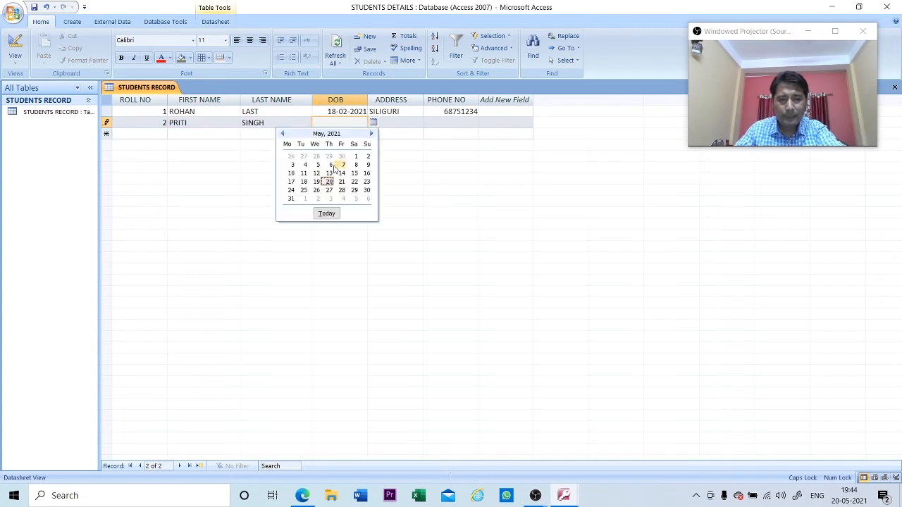
left_click(291, 174)
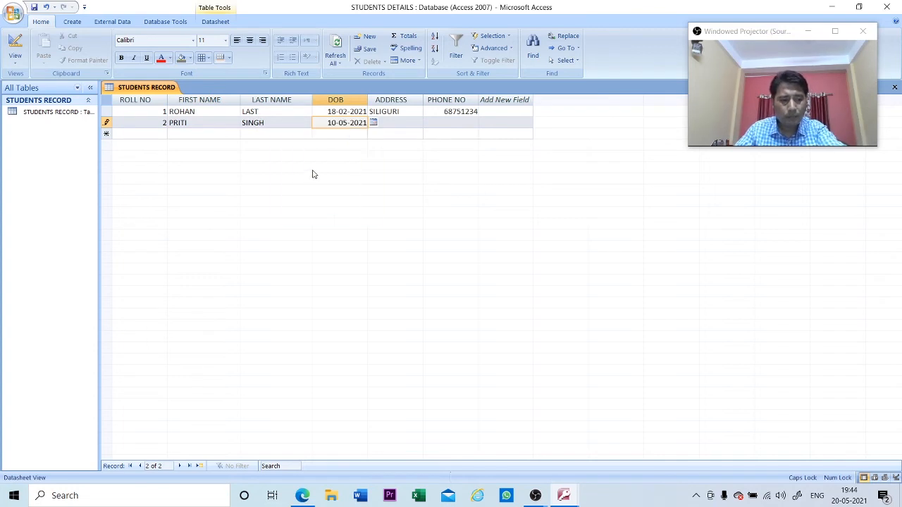
key("Tab")
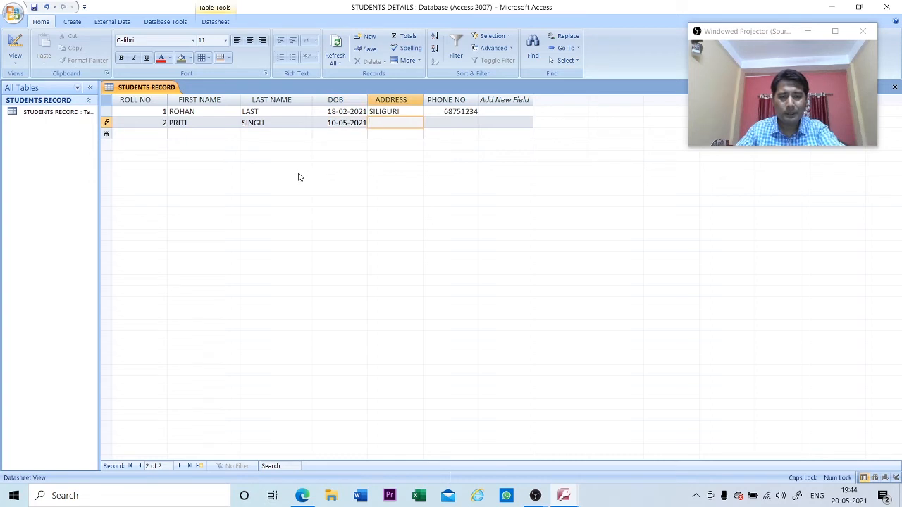
type("S")
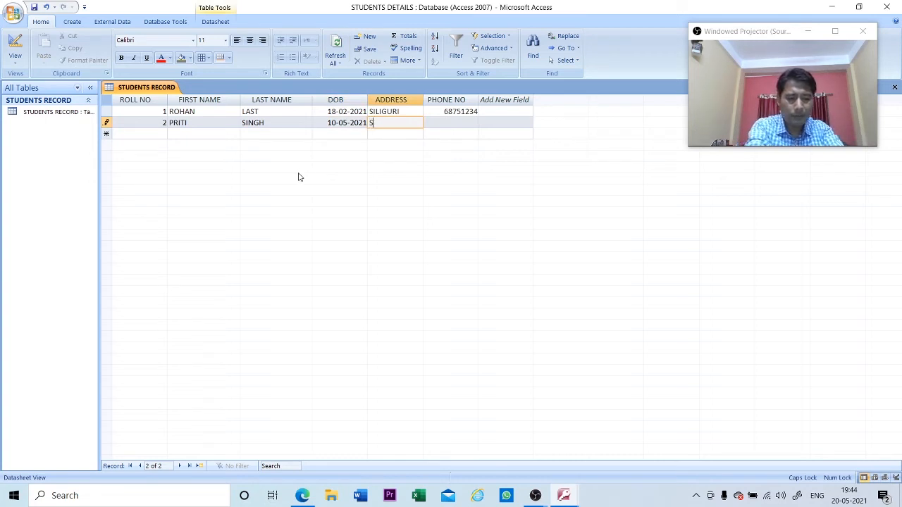
type("ALBARI")
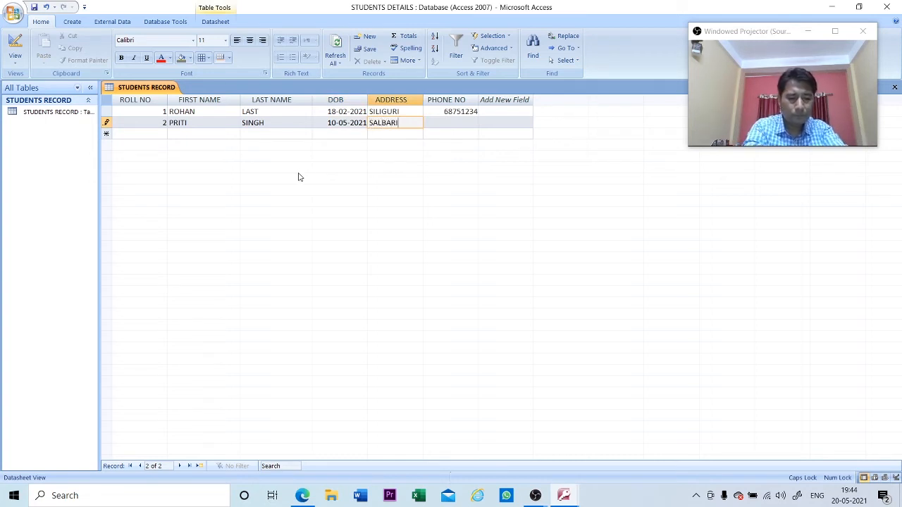
key("Tab")
type("789")
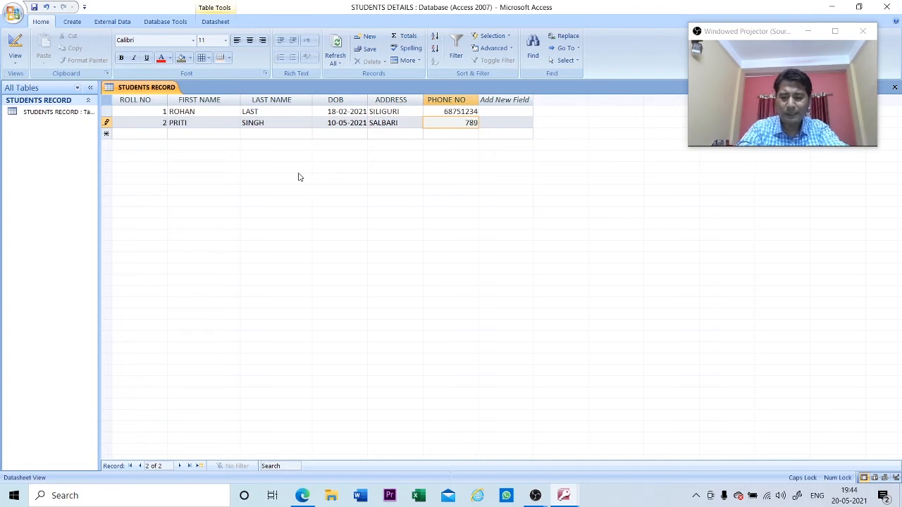
type("6541")
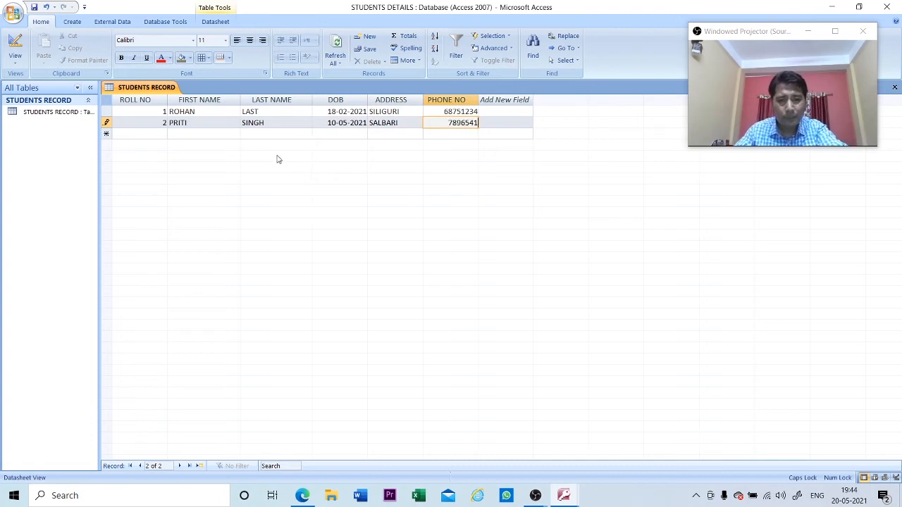
key("Tab")
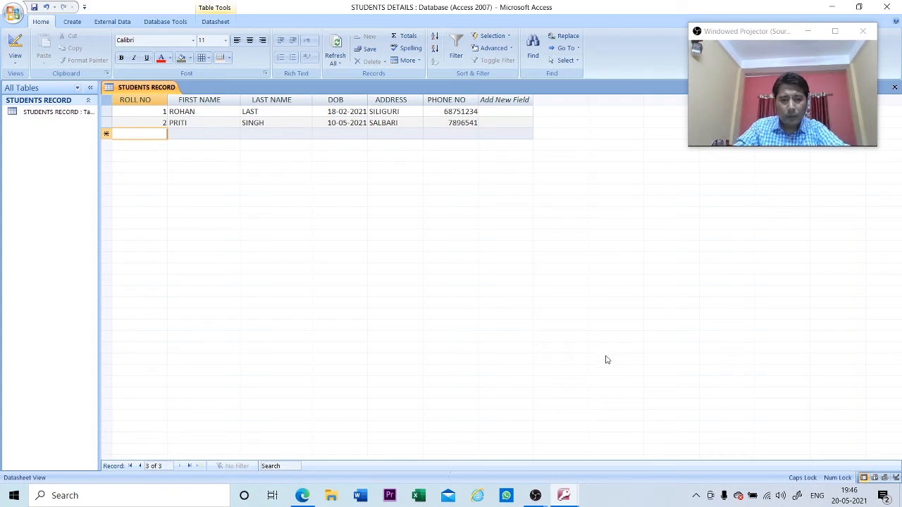
- Switch to the STUDENTS' INFORMATION SHEET-1 Access window from the taskbar
left_click(564, 497)
left_click(534, 458)
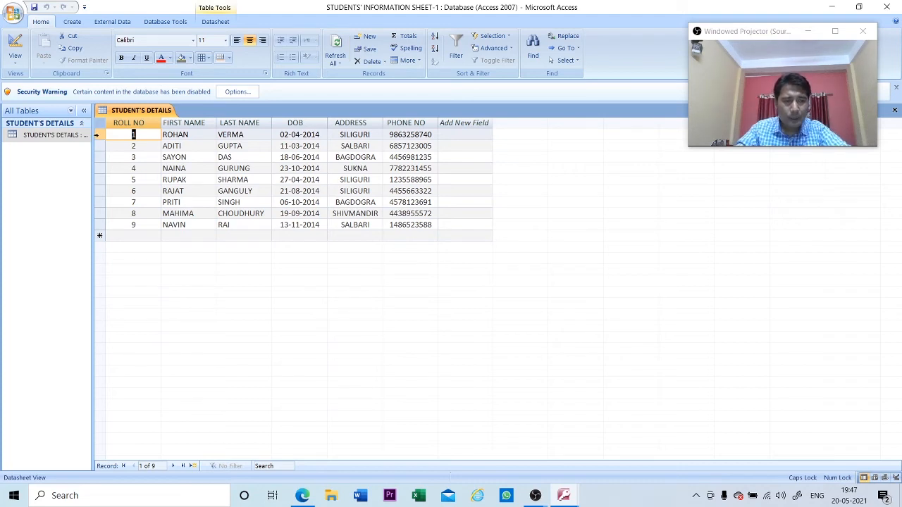
- Set the row height of the STUDENT'S DETAILS datasheet to 18 from the record selector menu
right_click(98, 134)
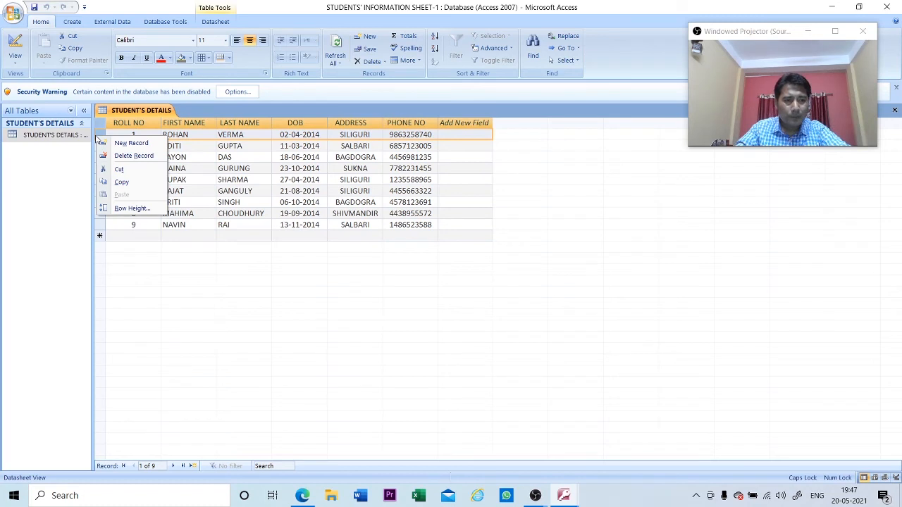
left_click(132, 210)
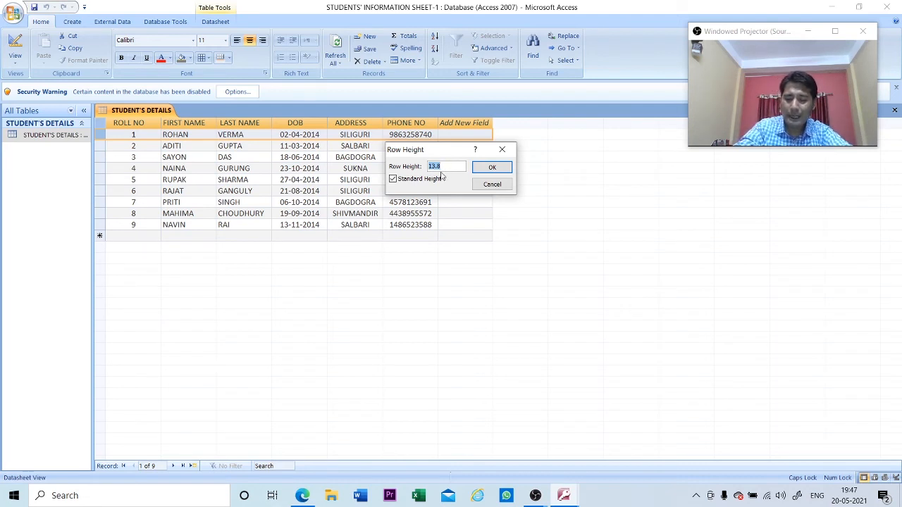
type("1")
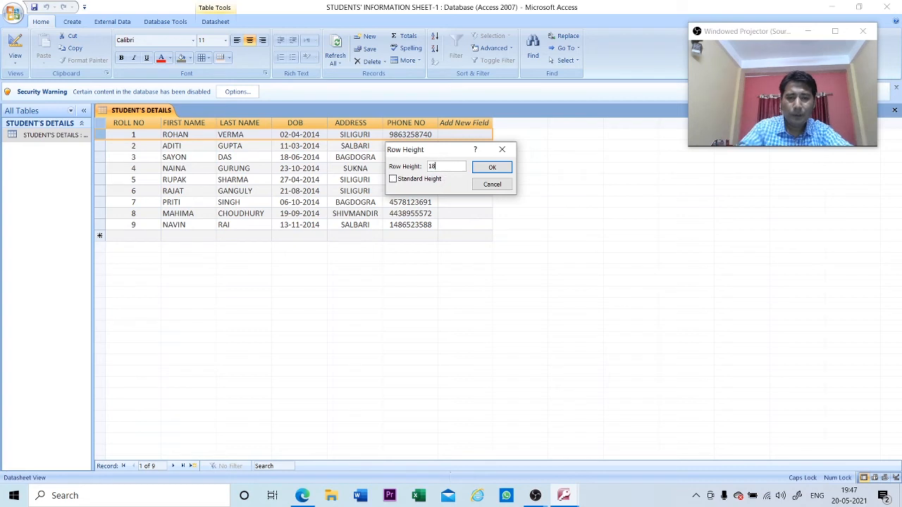
key("Return")
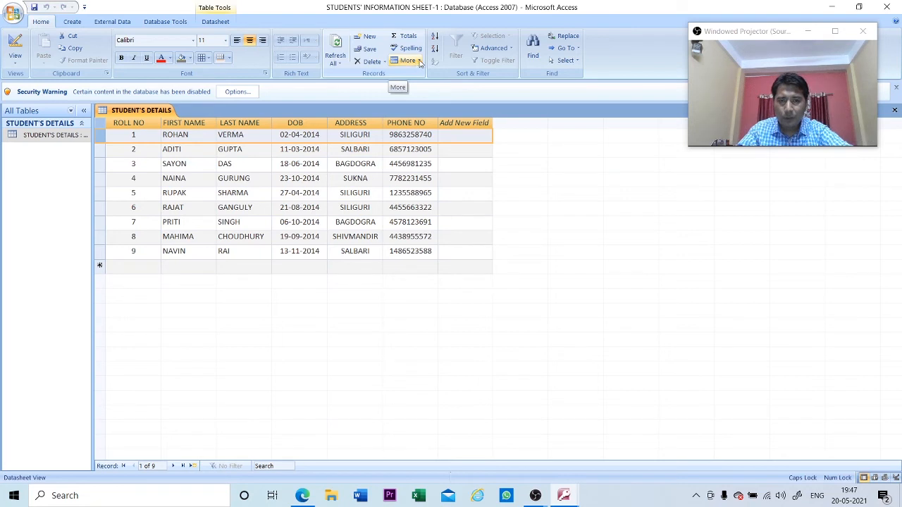
- Set the datasheet row height to 30
left_click(419, 62)
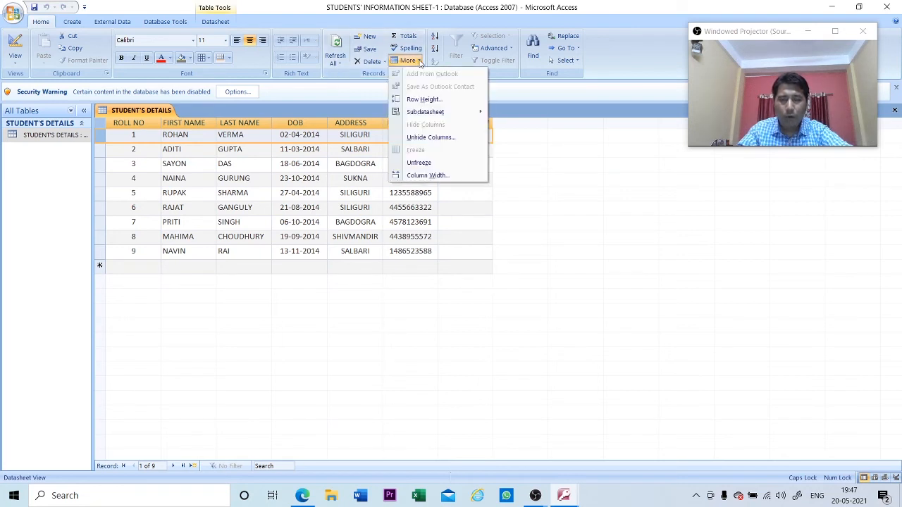
left_click(423, 100)
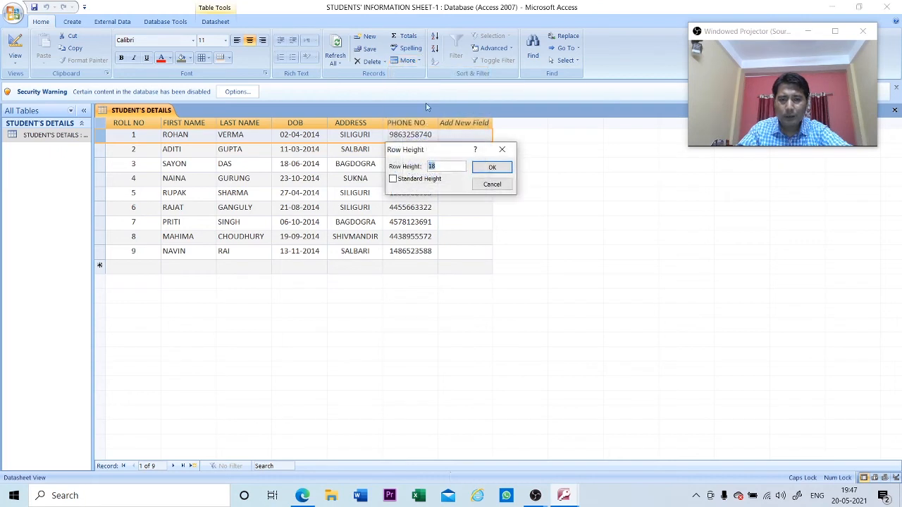
type("3")
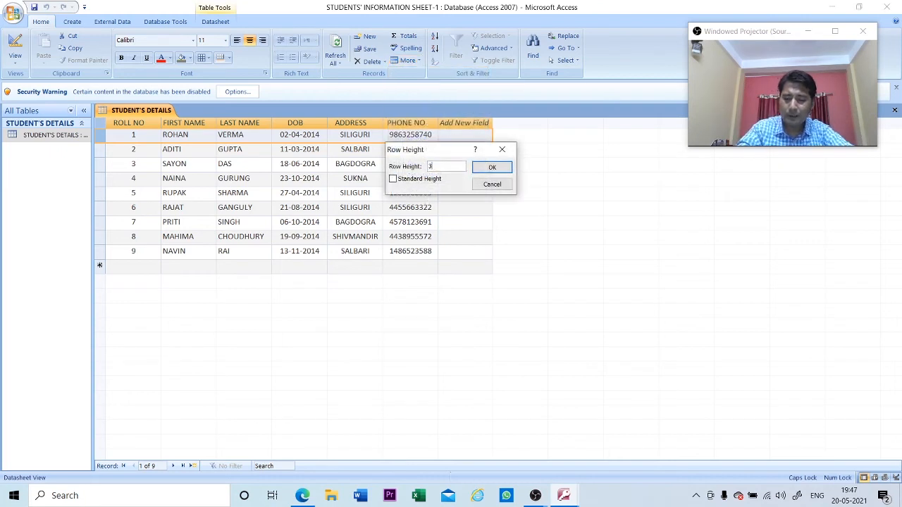
type("0")
key("Return")
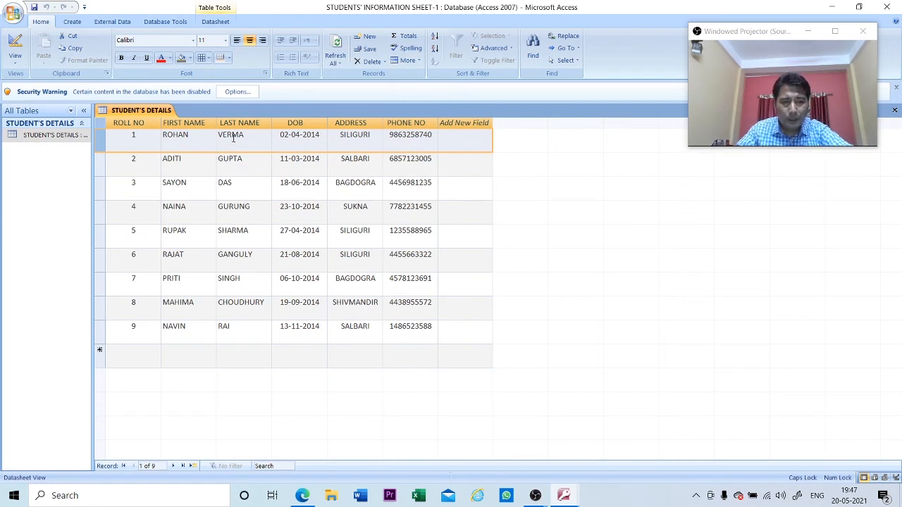
- Select all columns and set their column width to 15
left_click(129, 122)
left_click_drag(129, 122, 449, 159)
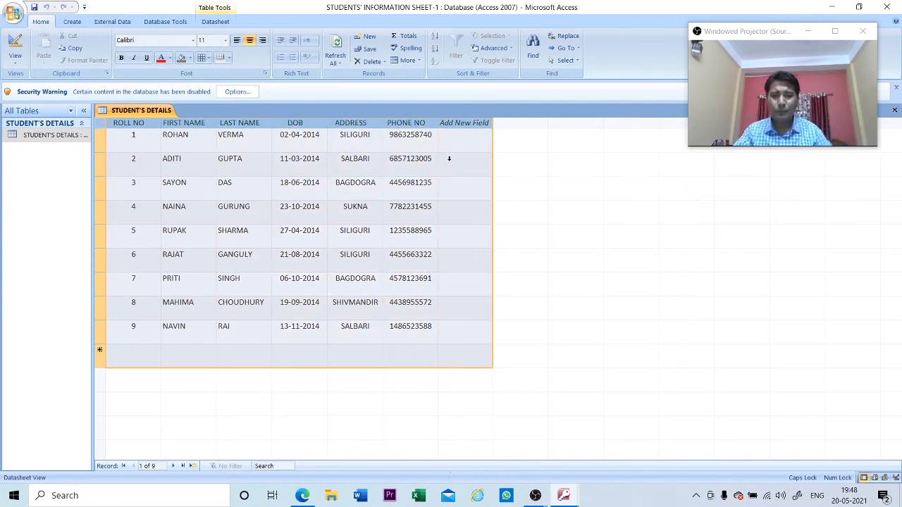
left_click(420, 62)
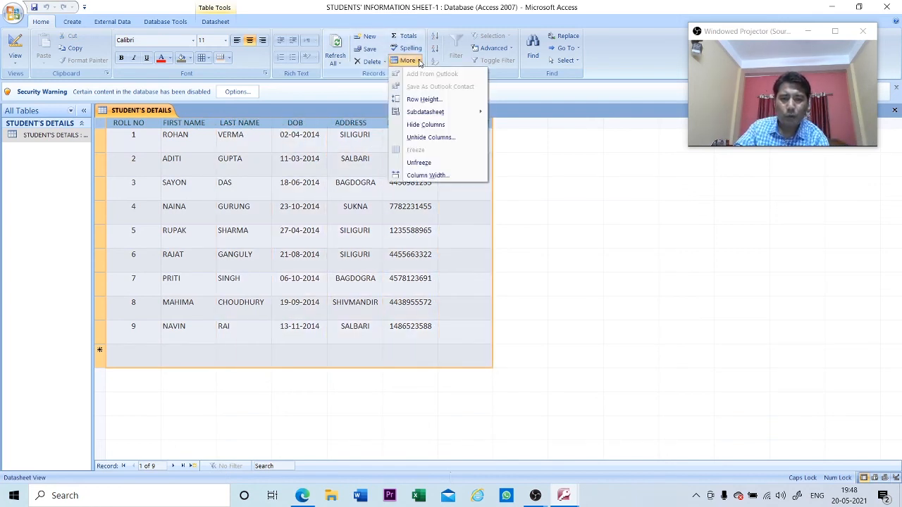
left_click(427, 175)
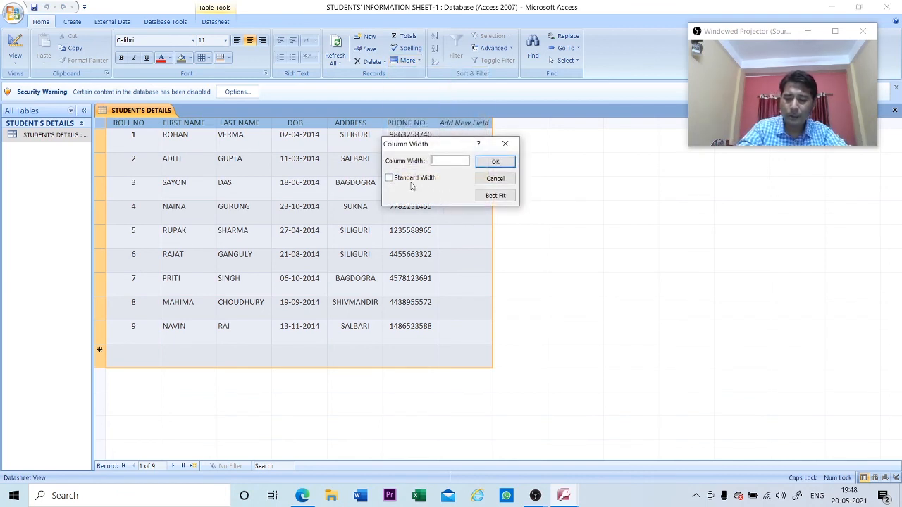
type("15")
key("Return")
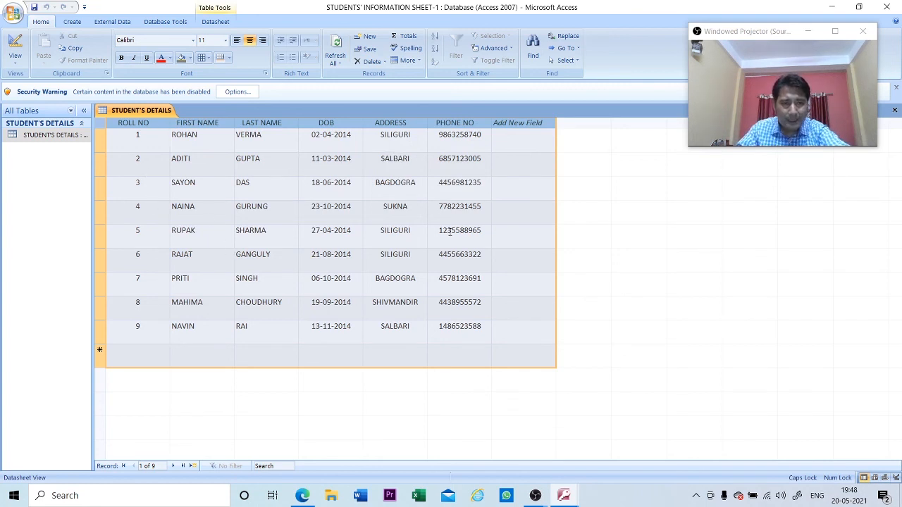
- Set the datasheet font size to 20 and drag a column border to widen the selected columns
left_click(227, 43)
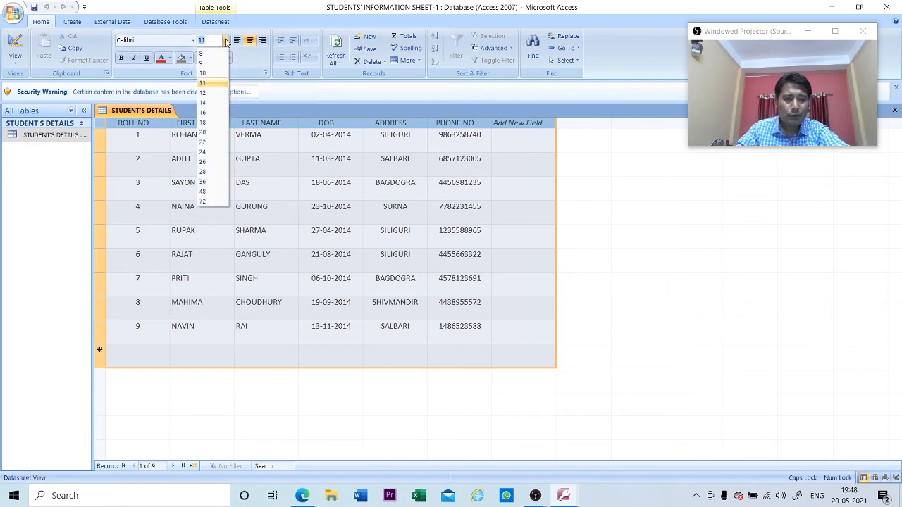
left_click(211, 133)
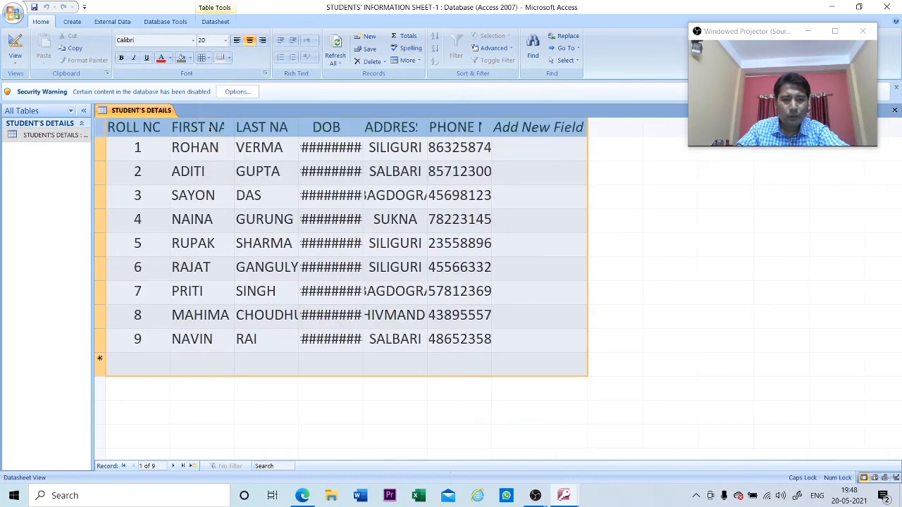
left_click_drag(362, 127, 393, 125)
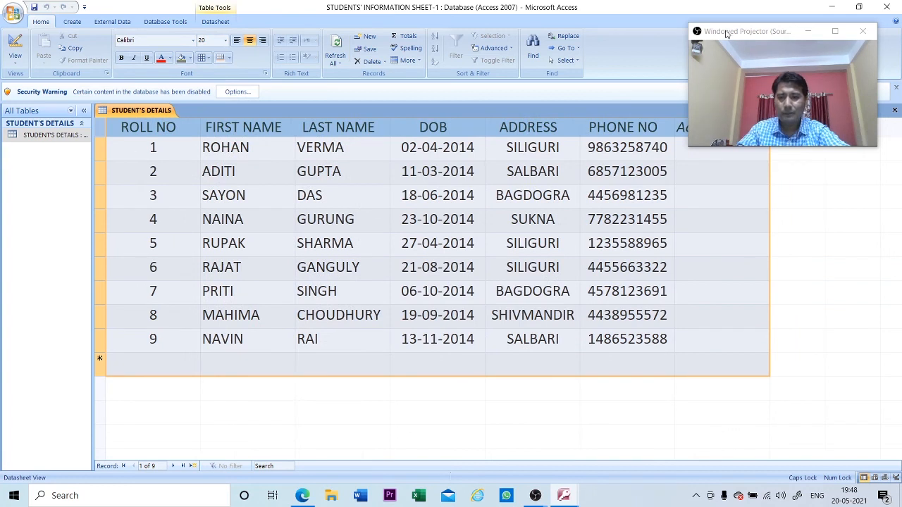
left_click_drag(726, 33, 730, 25)
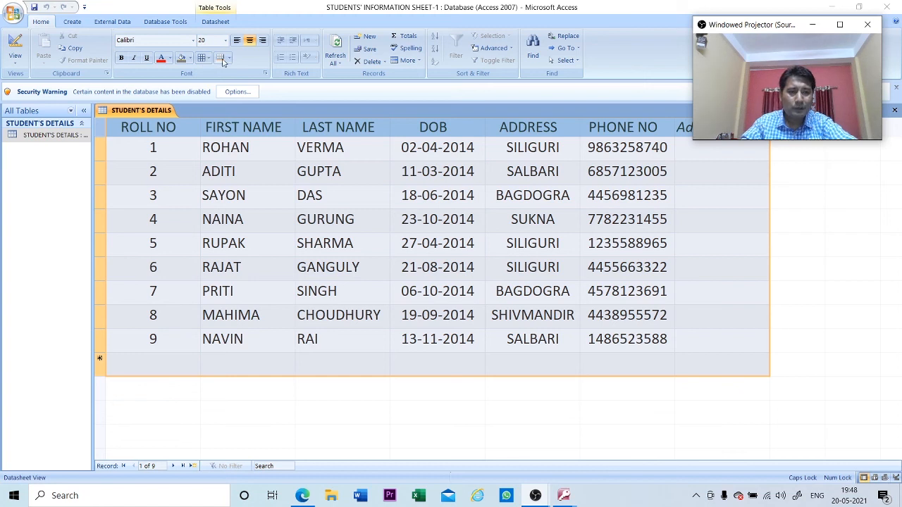
- Select the ROLL NO column and try the Horizontal, Vertical and Both gridline styles
left_click(187, 173)
left_click(163, 126)
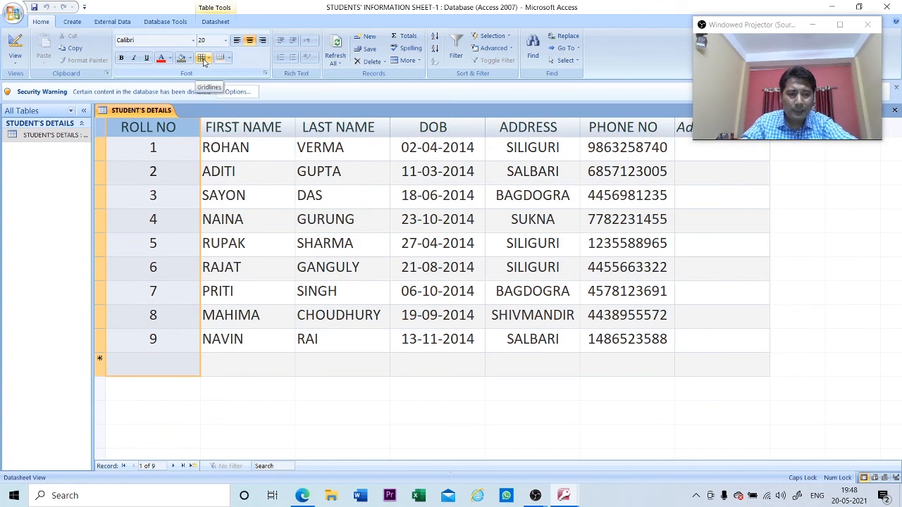
left_click(208, 59)
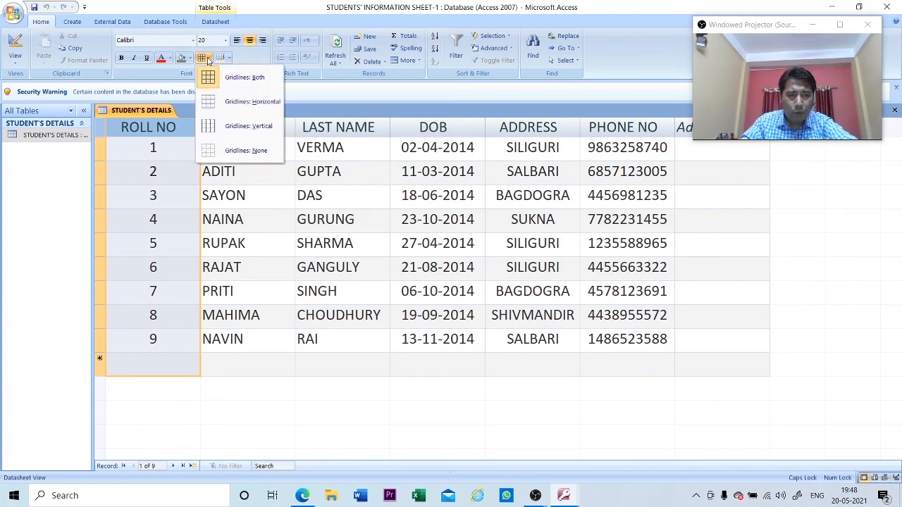
left_click(230, 104)
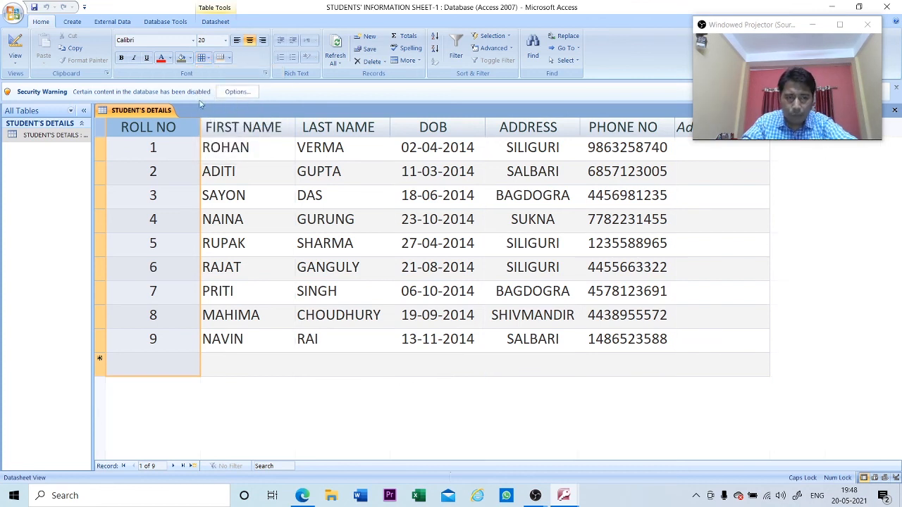
left_click(206, 58)
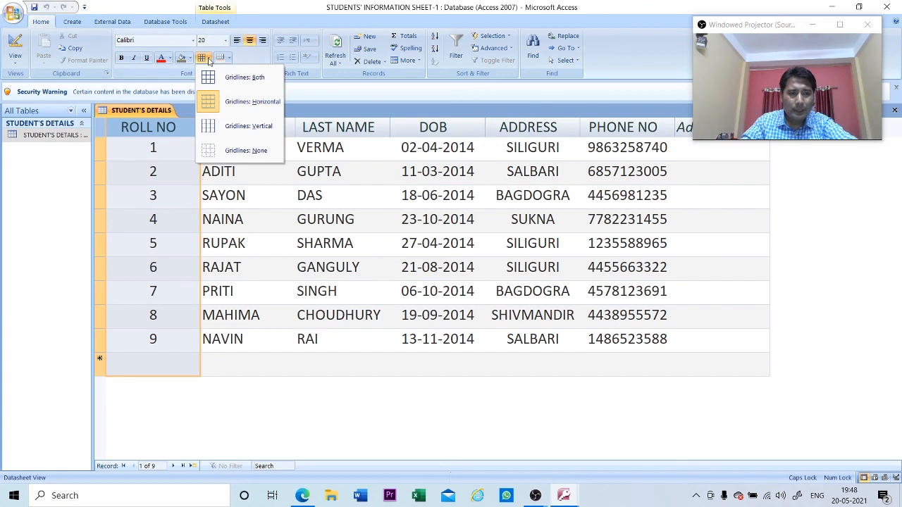
left_click(236, 129)
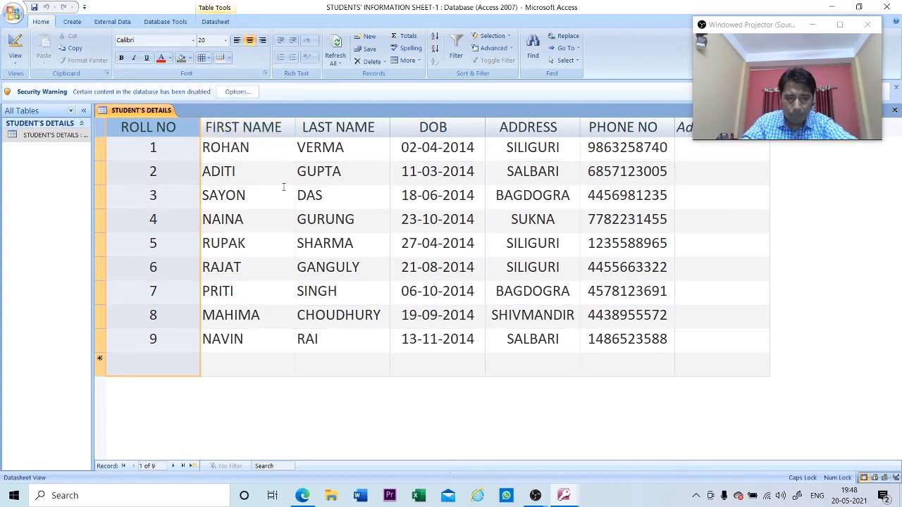
left_click(207, 59)
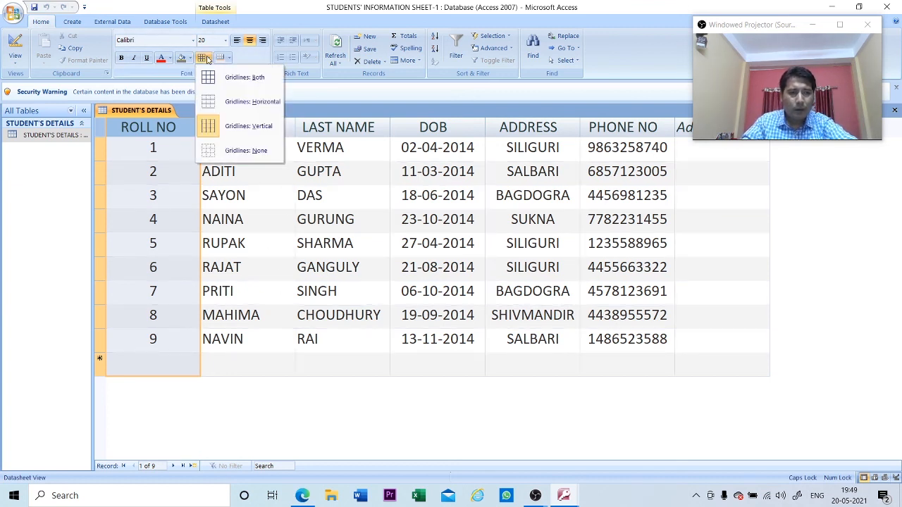
left_click(228, 79)
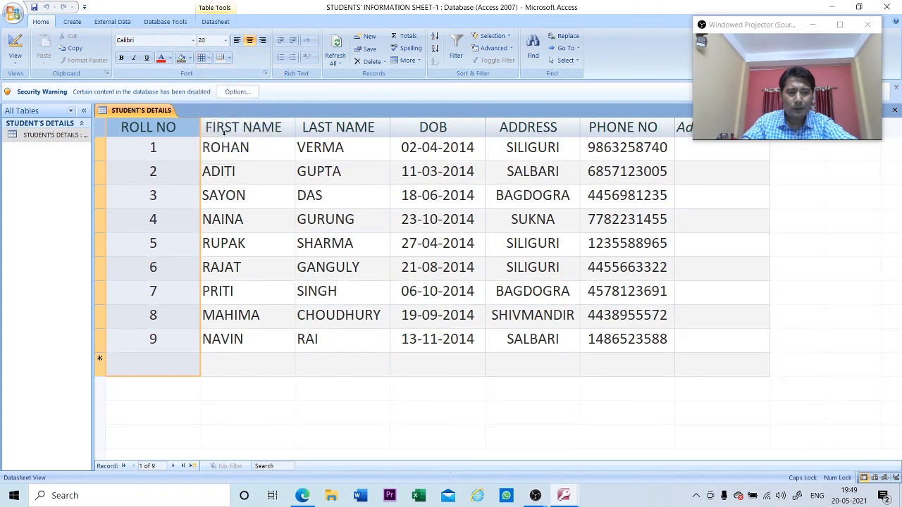
- Set the alternate row fill to yellow and the main row fill to red
left_click(228, 58)
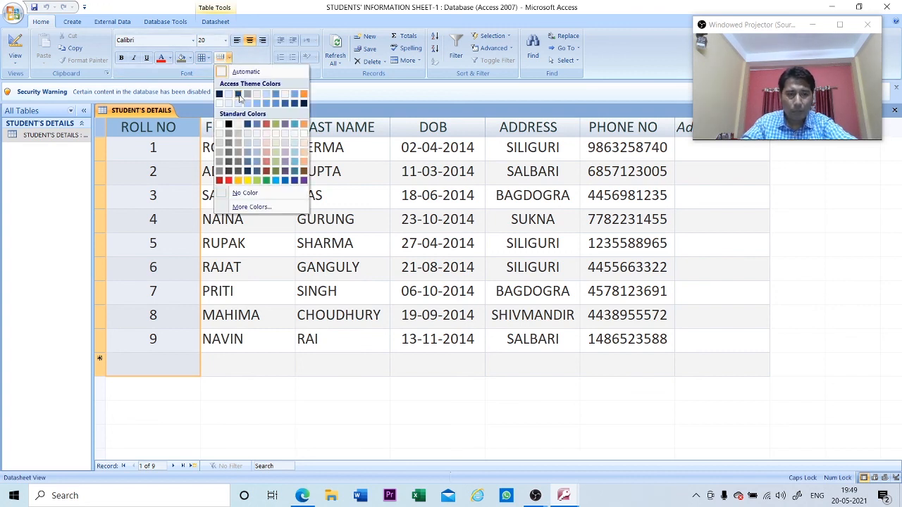
left_click(248, 181)
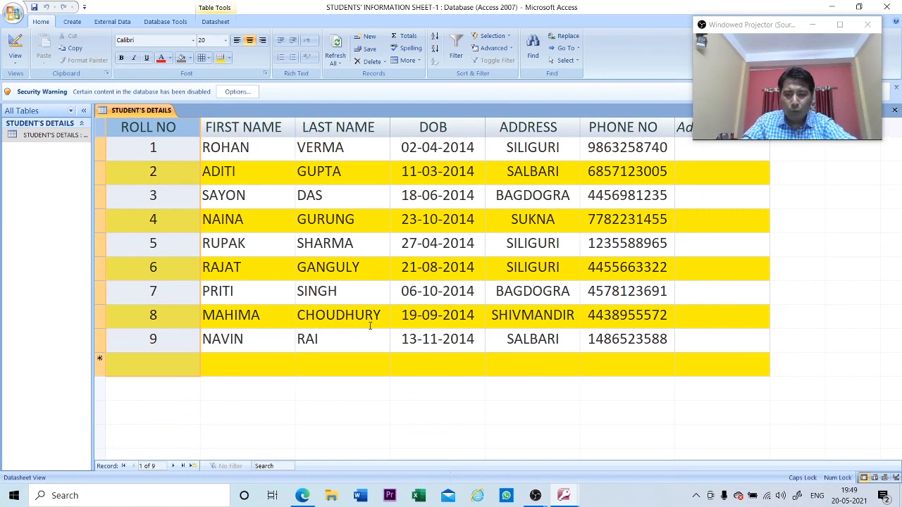
left_click(188, 59)
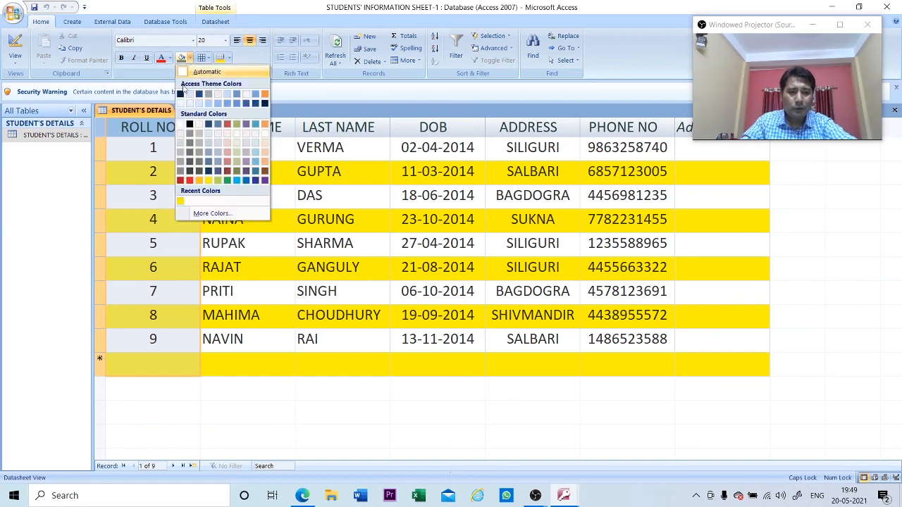
left_click(189, 180)
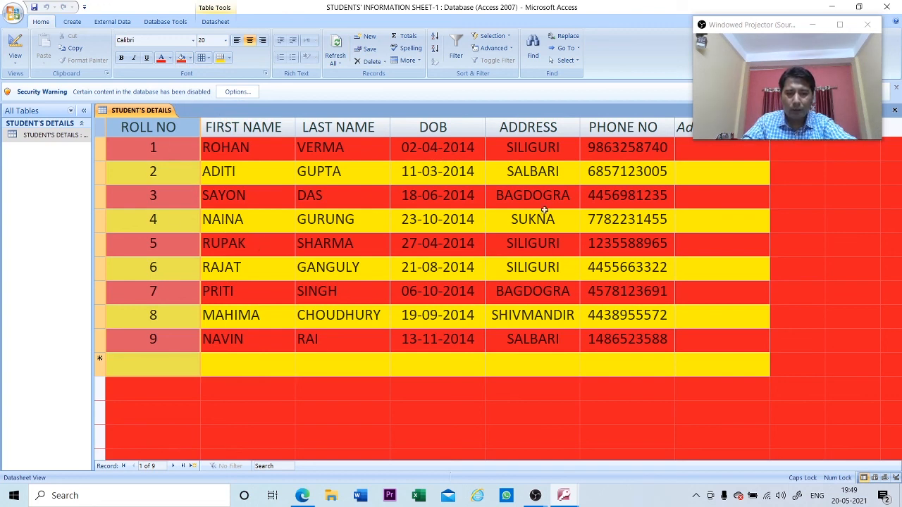
- Change the datasheet font colour to teal, then to dark purple
left_click(169, 60)
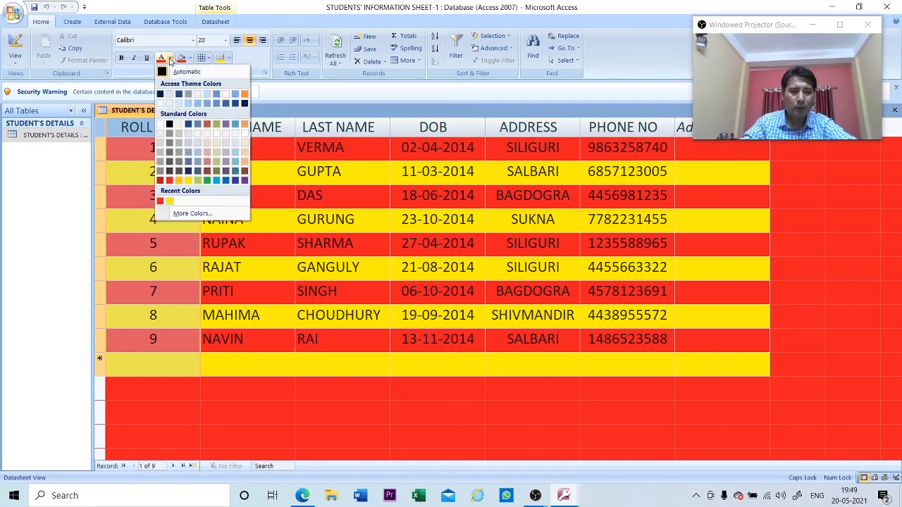
left_click(216, 181)
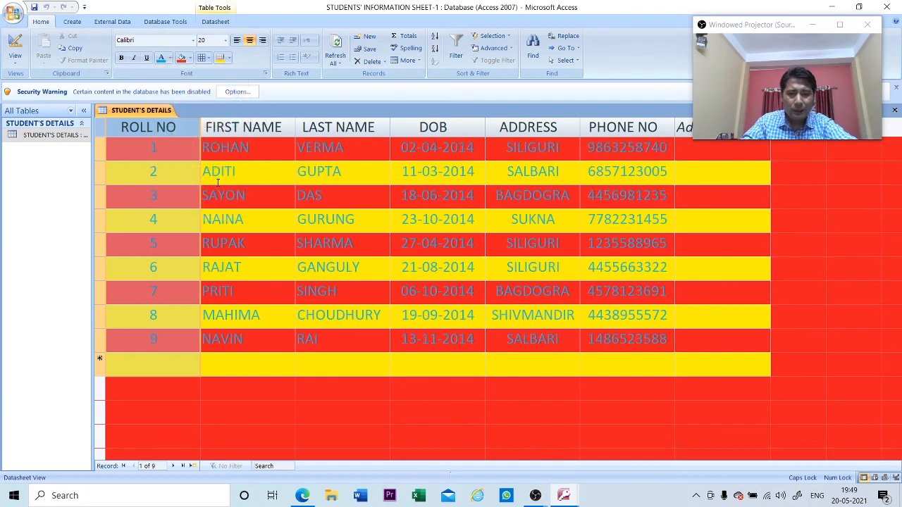
left_click(169, 59)
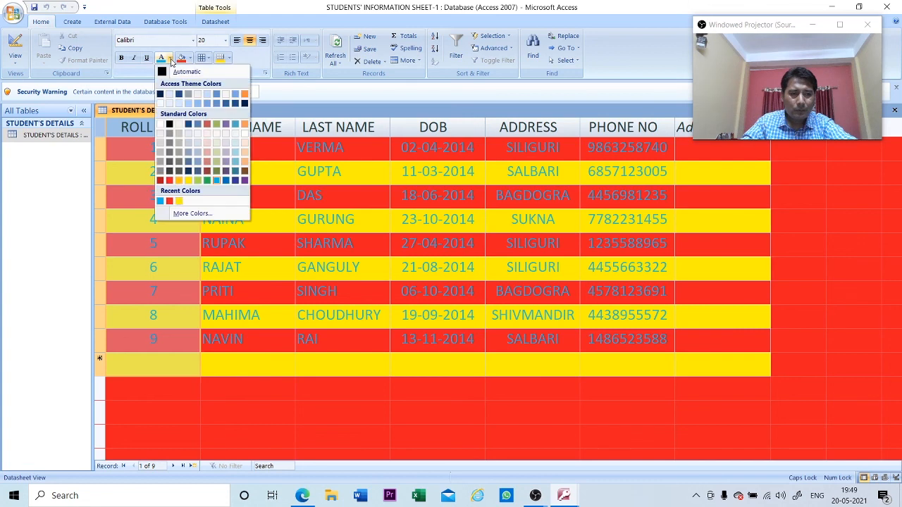
left_click(244, 181)
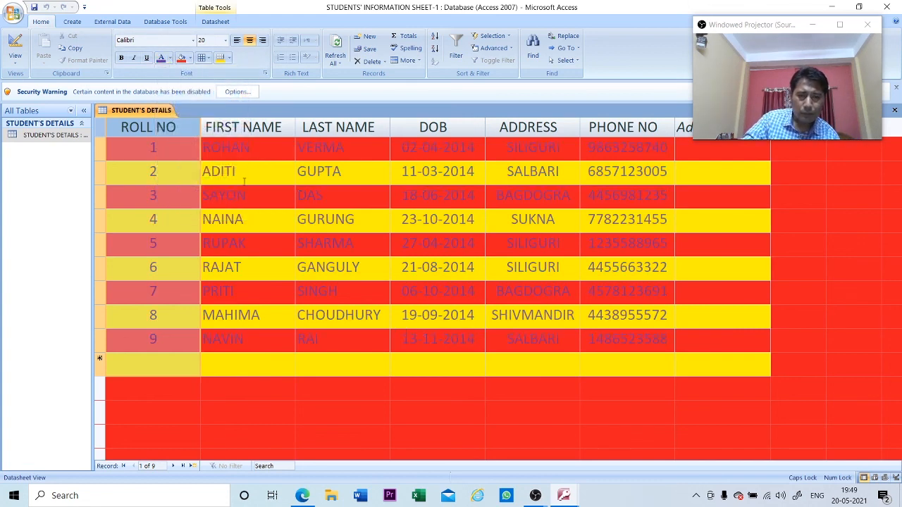
left_click(169, 59)
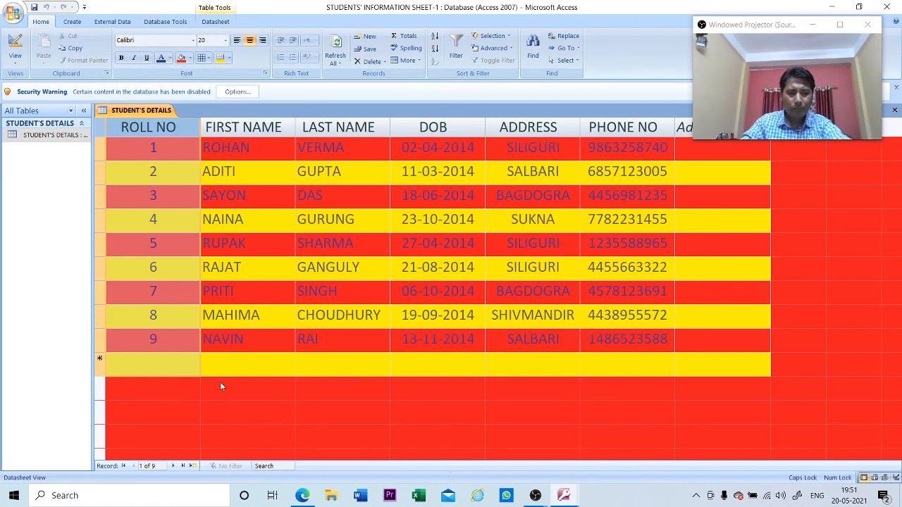